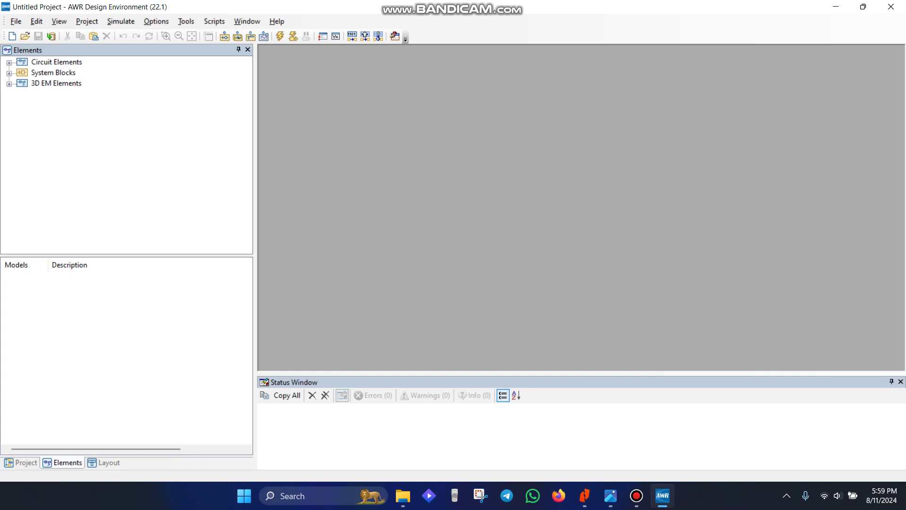
Step: Create a new project based on the AWR_Module example library
click(15, 22)
mouse_move(70, 47)
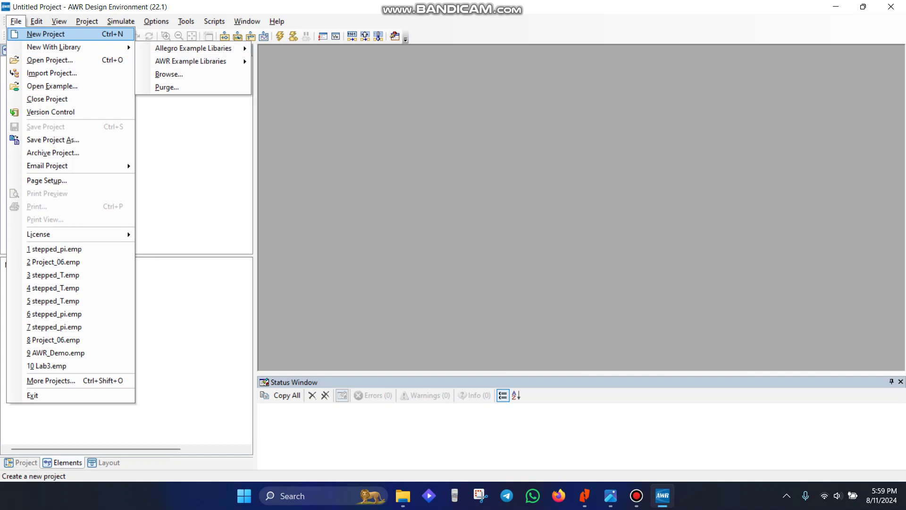
mouse_move(194, 48)
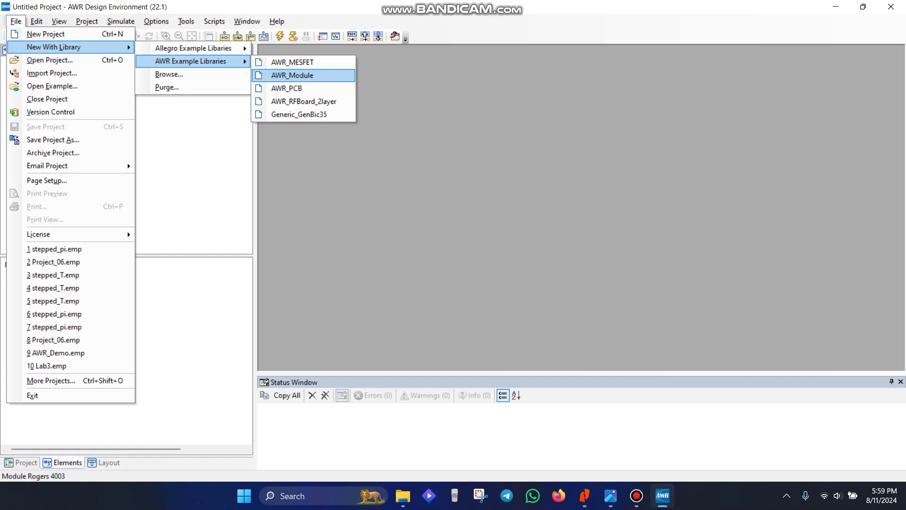
click(293, 75)
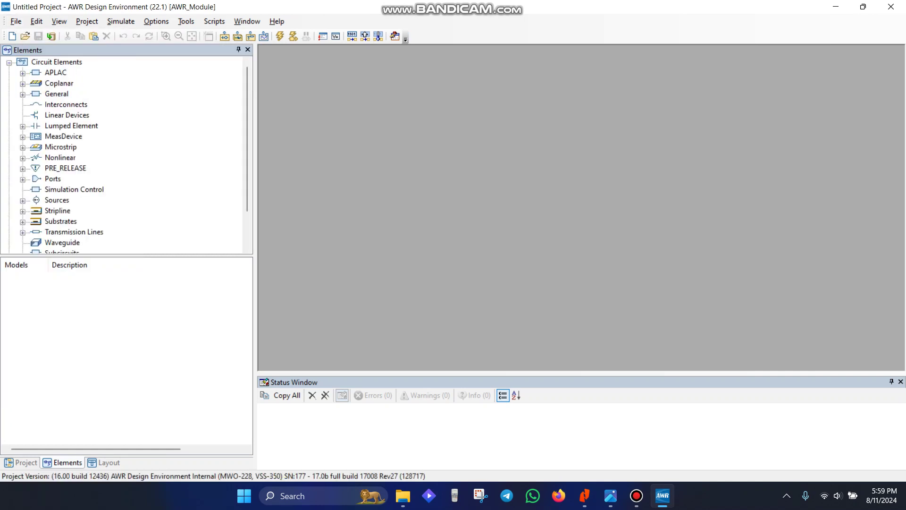
Step: Set the project frequency range to 1 to 5 GHz in 0.01 GHz steps, replacing the current range
click(156, 22)
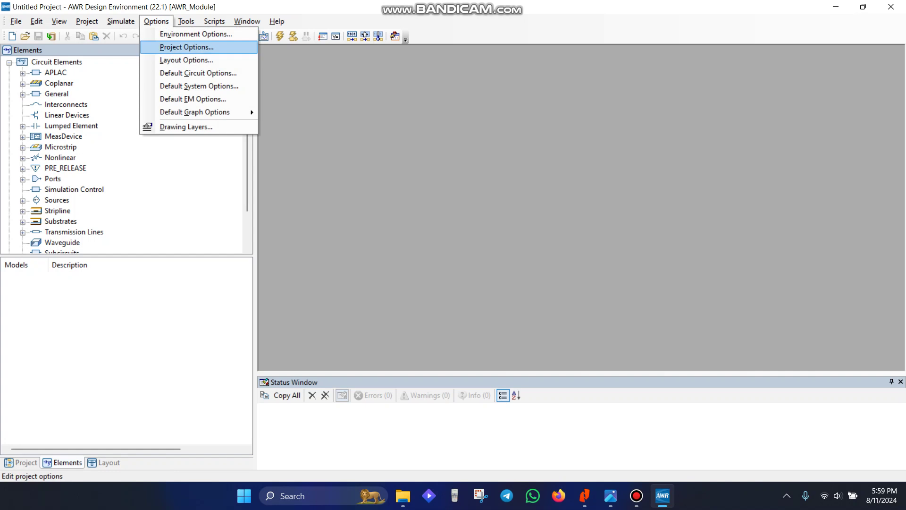
click(187, 47)
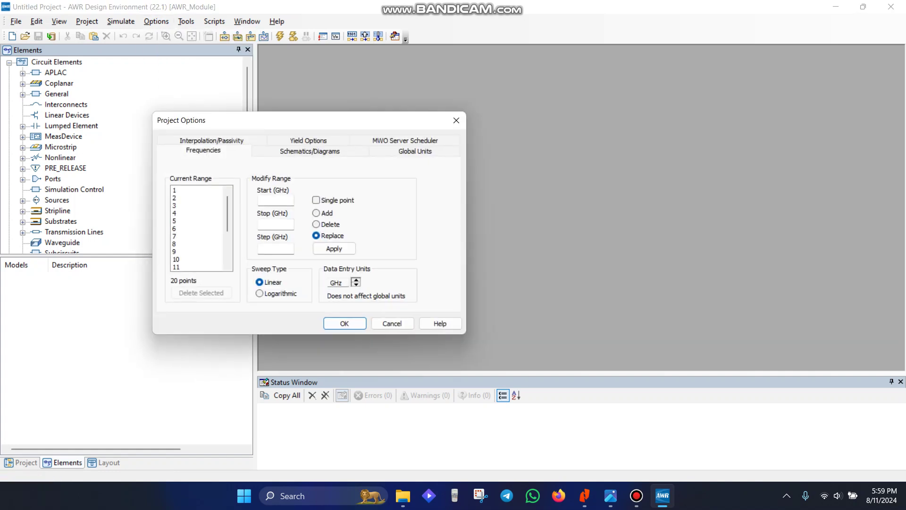
click(272, 200)
text(1)
key(Tab)
text(5)
key(Tab)
text(0.01)
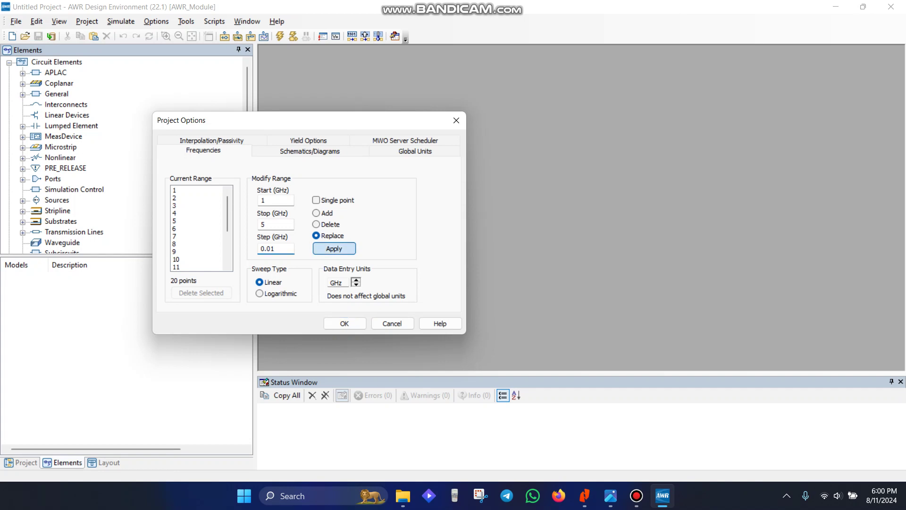
click(334, 248)
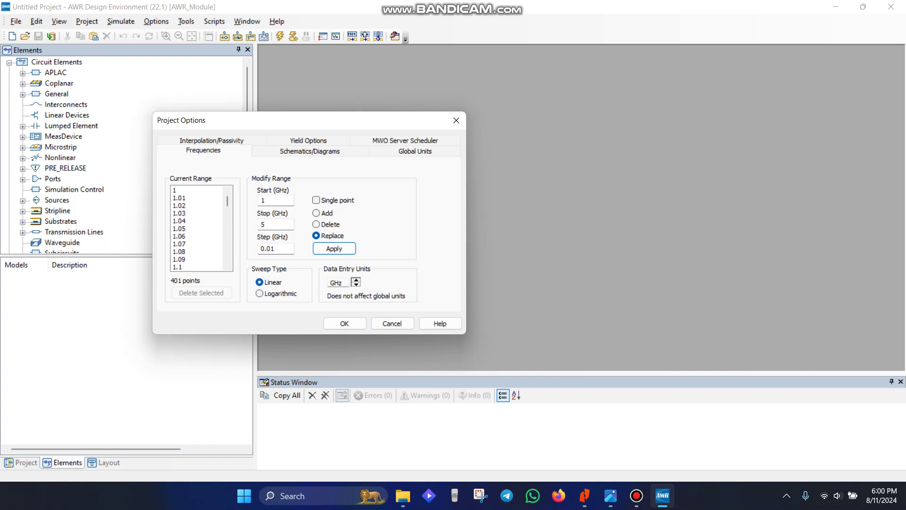
Step: Check the project's global units and schematic display settings, and accept the project options
click(415, 151)
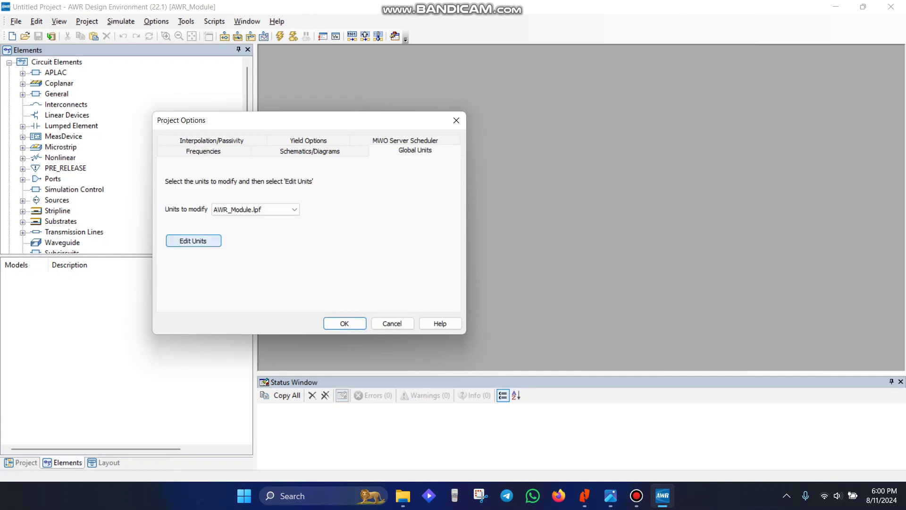
click(264, 210)
click(264, 210)
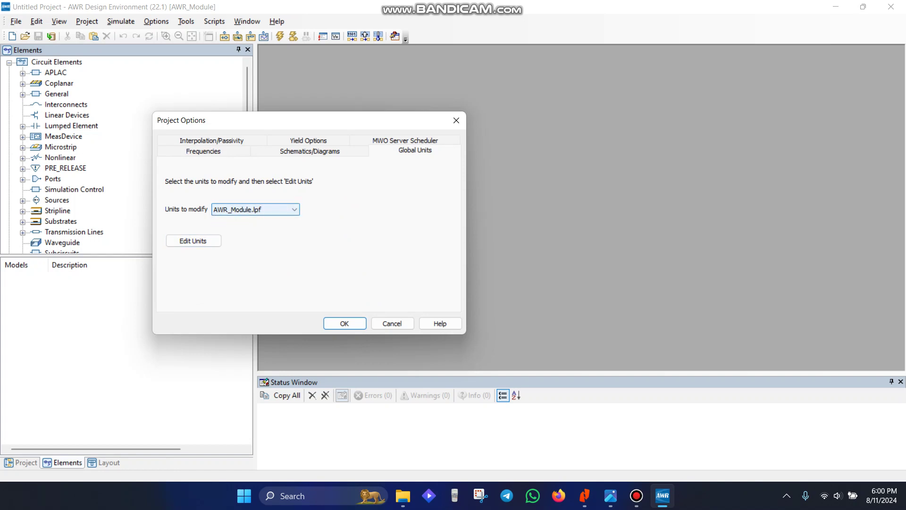
click(265, 210)
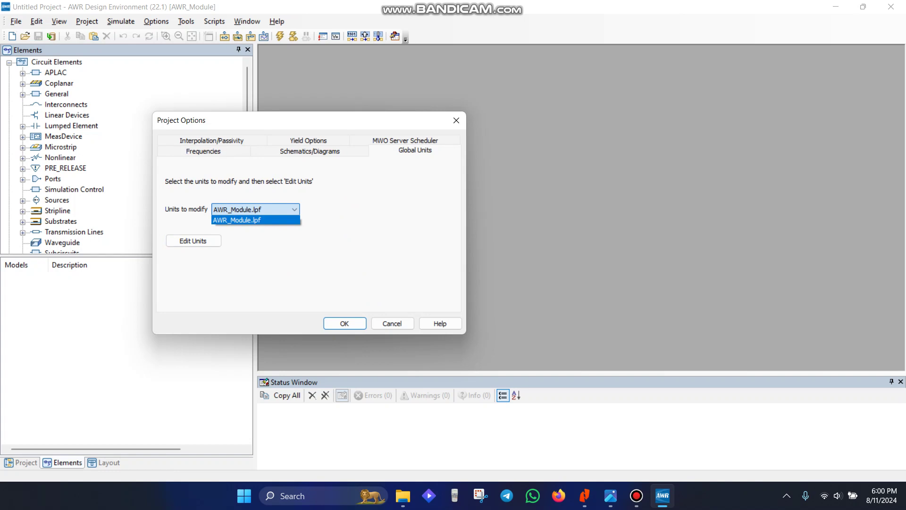
click(264, 209)
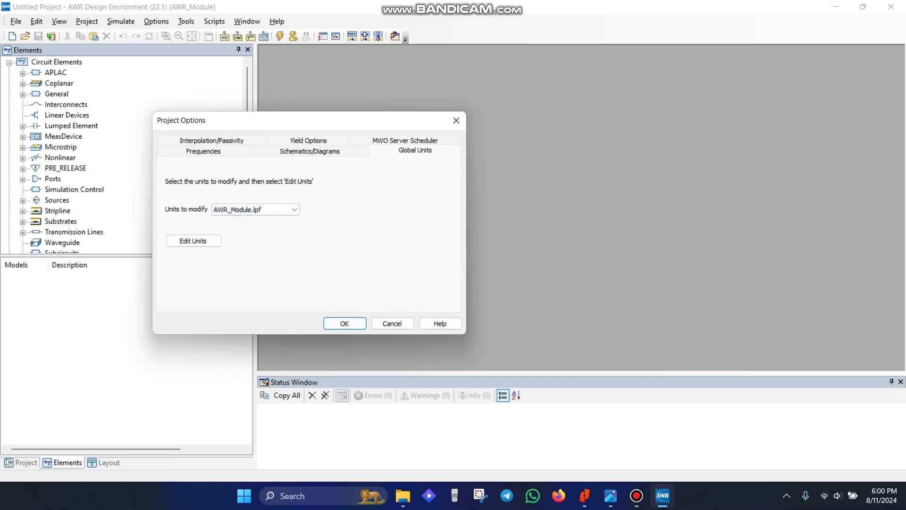
click(310, 151)
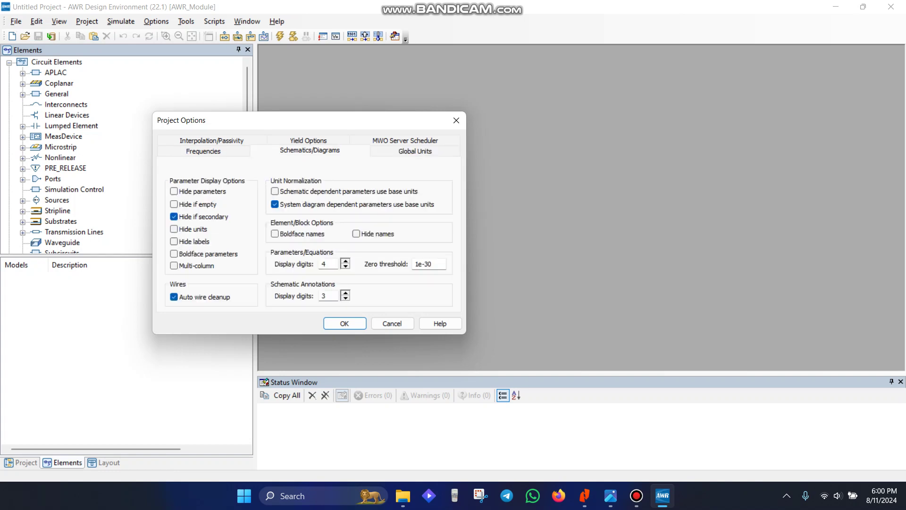
click(204, 151)
click(349, 323)
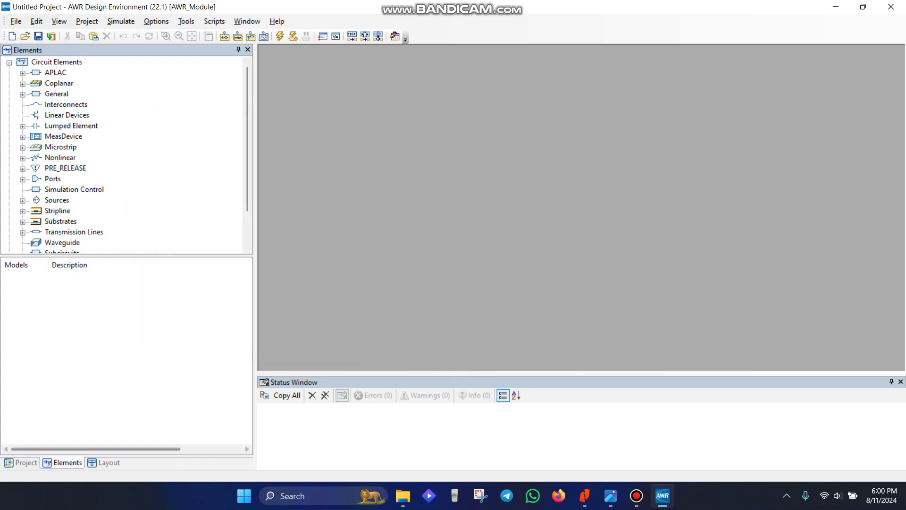
Step: Create a new circuit schematic with the name Schematic 1 and maximize its window
click(22, 462)
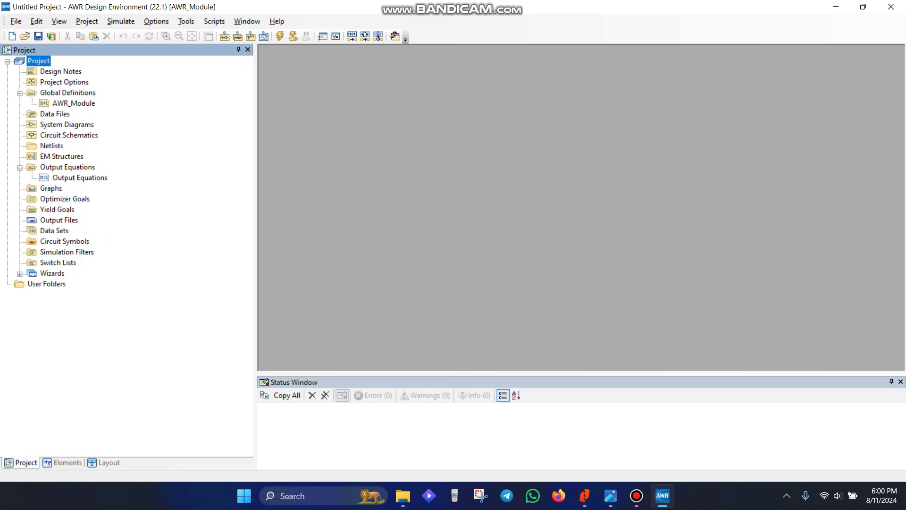
click(66, 135)
right_click(53, 135)
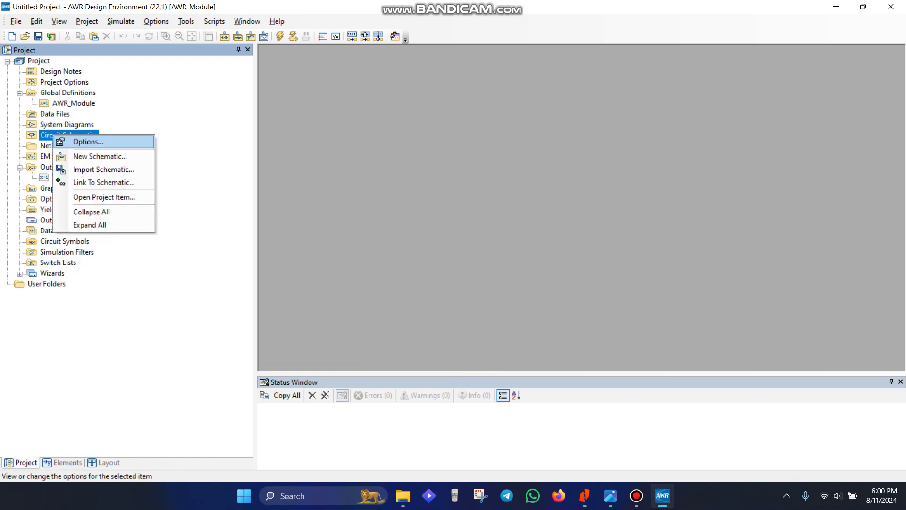
click(99, 157)
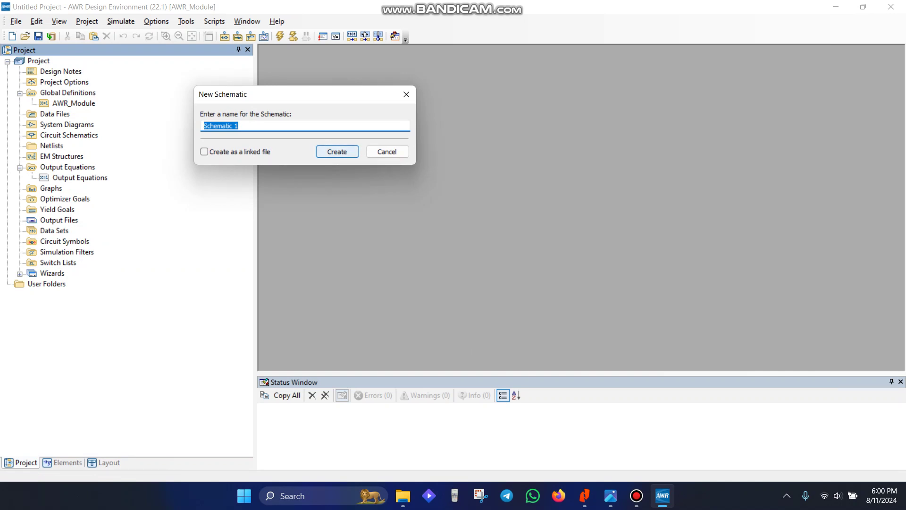
key(Return)
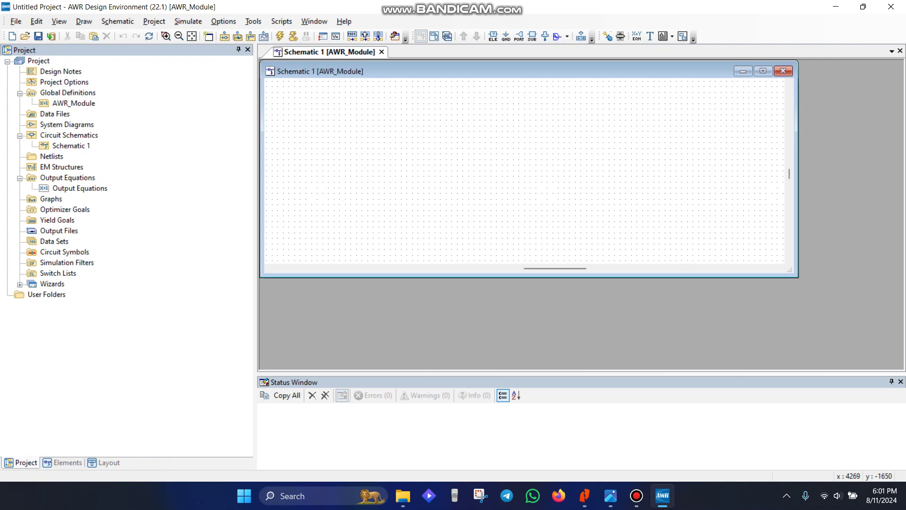
click(763, 71)
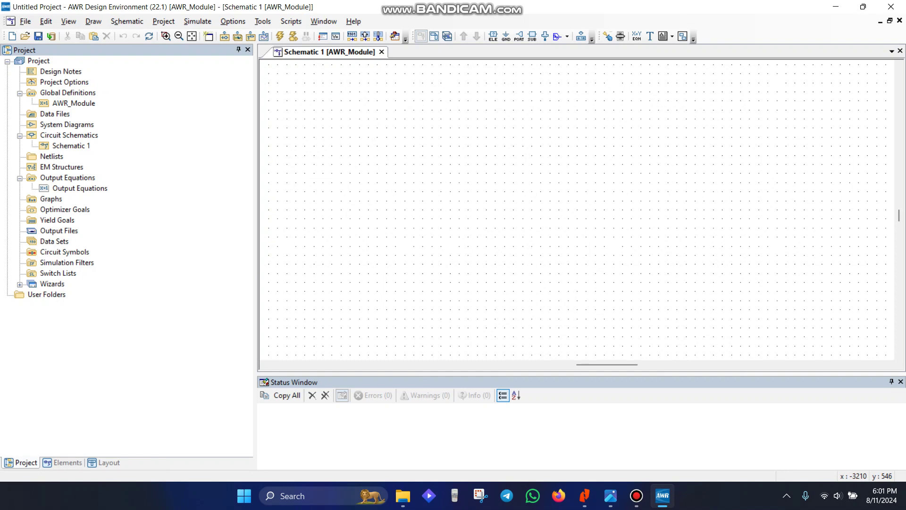
Step: Place an MLIN closed-form microstrip line from the microstrip line elements in the middle of the schematic
click(63, 463)
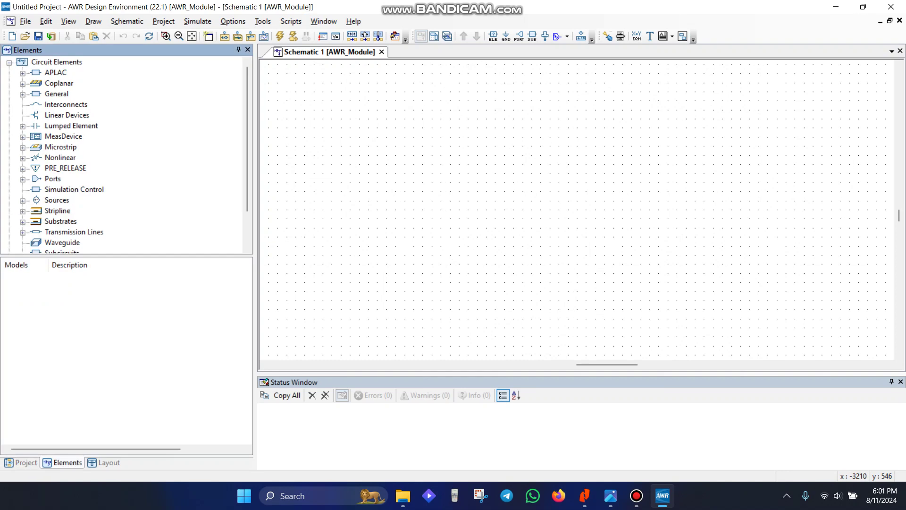
drag(127, 255, 126, 319)
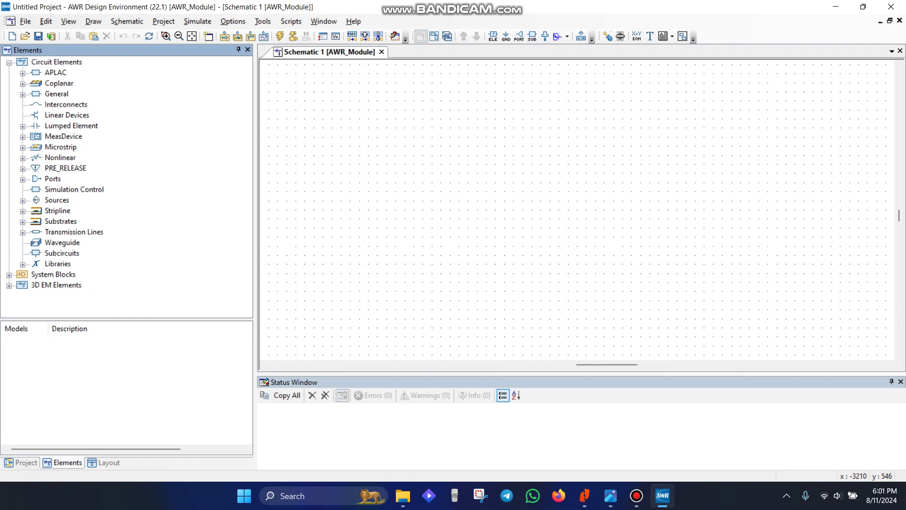
click(23, 147)
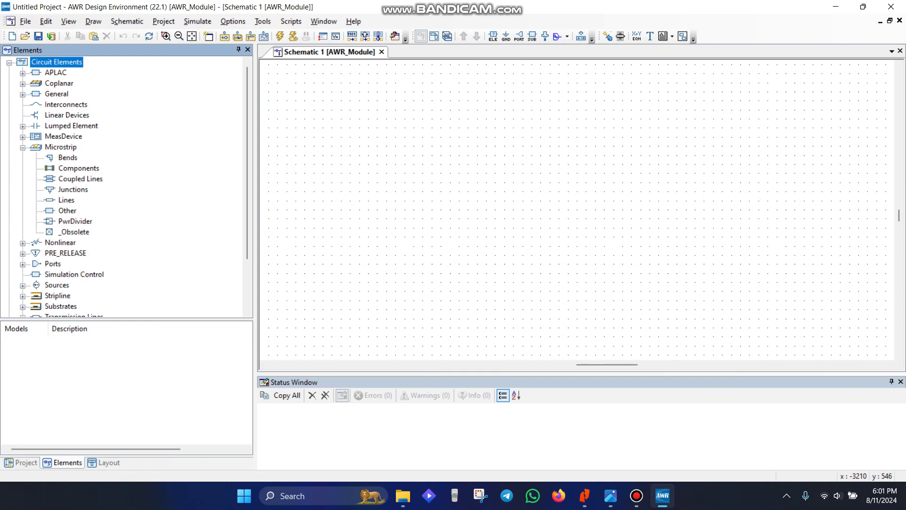
click(66, 200)
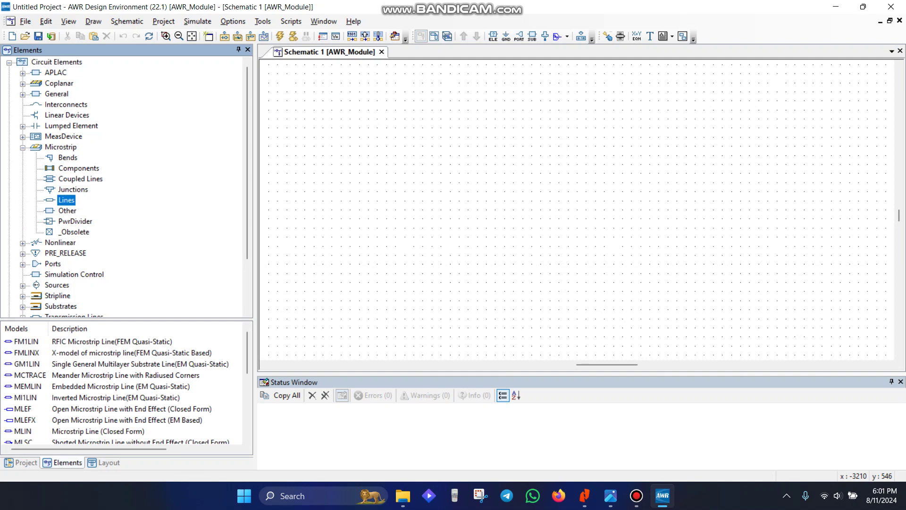
scroll(122, 391, down, 1)
click(23, 398)
click(22, 398)
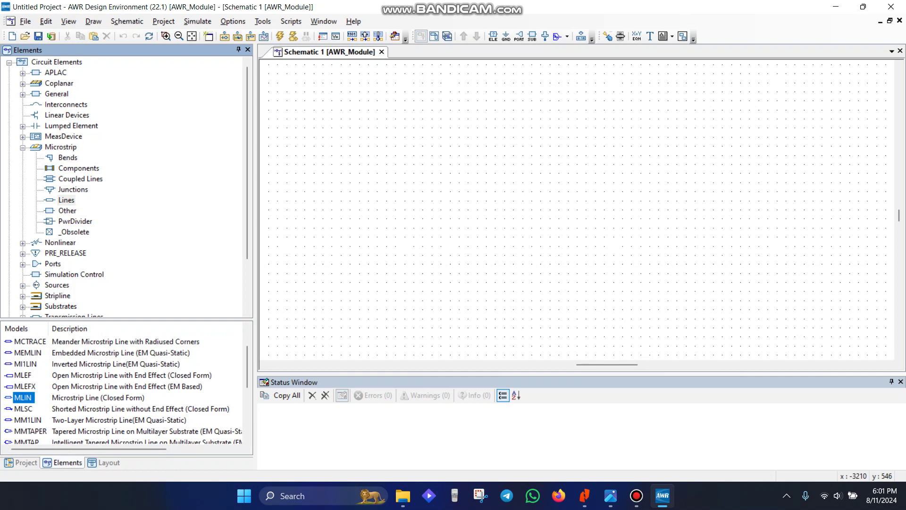
drag(23, 398, 514, 204)
click(522, 209)
click(520, 238)
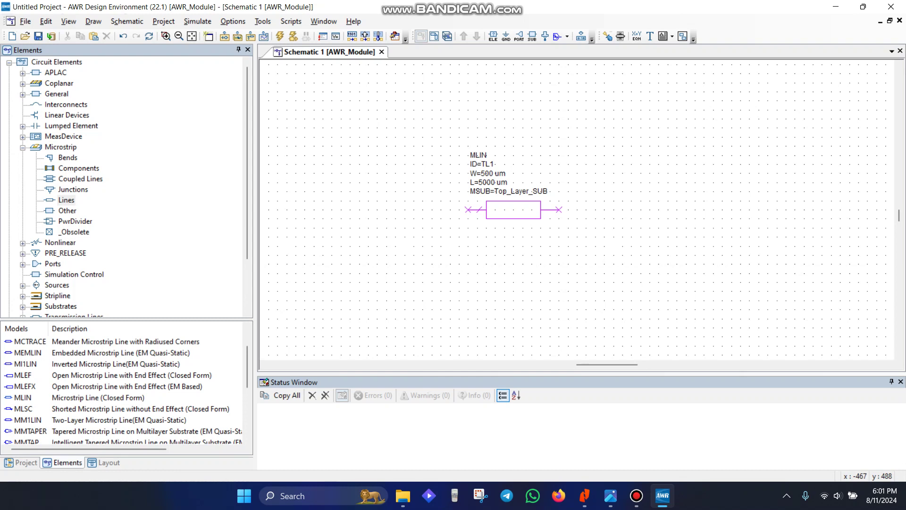
Step: Review the MLIN element's parameters and model options without changing them
double_click(514, 210)
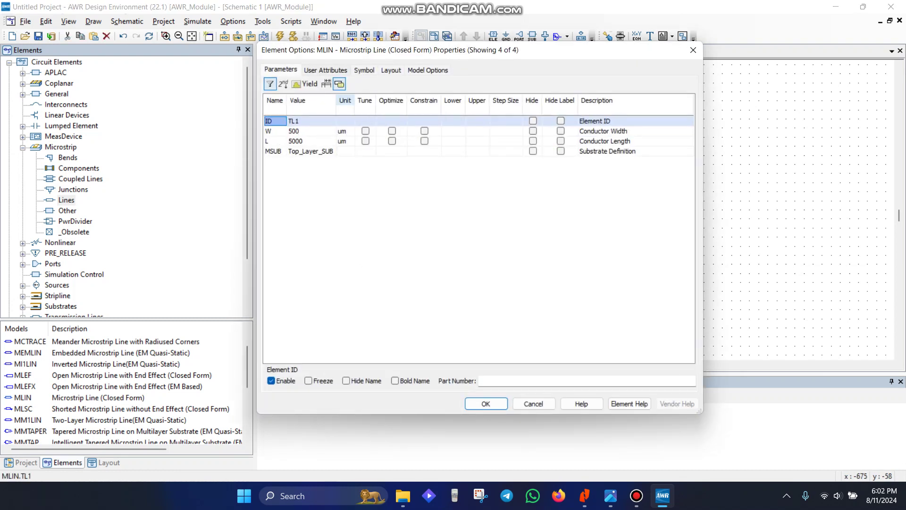
click(326, 70)
click(364, 70)
key(ctrl+Tab)
key(ctrl+Tab)
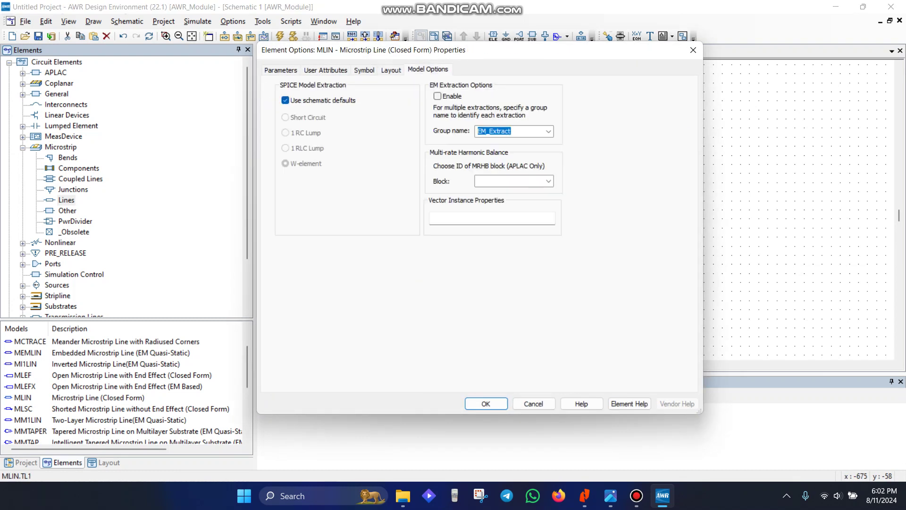
key(ctrl+Tab)
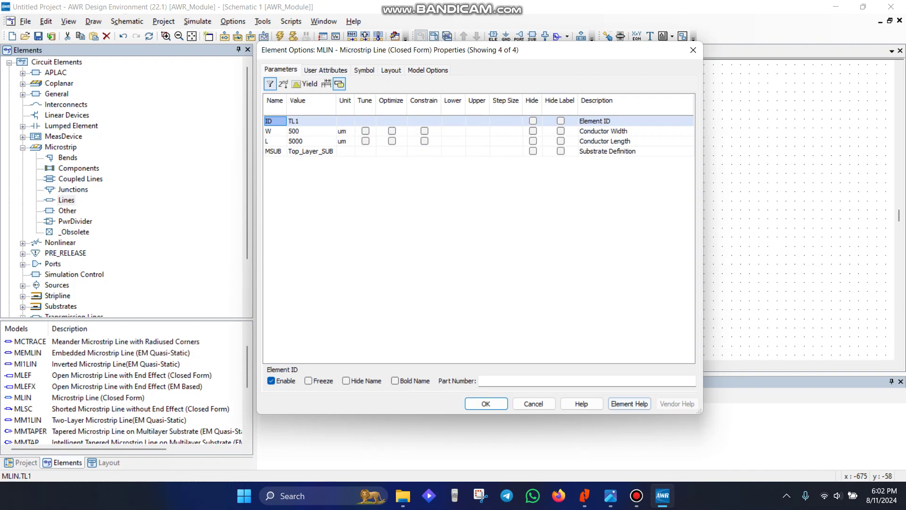
click(534, 404)
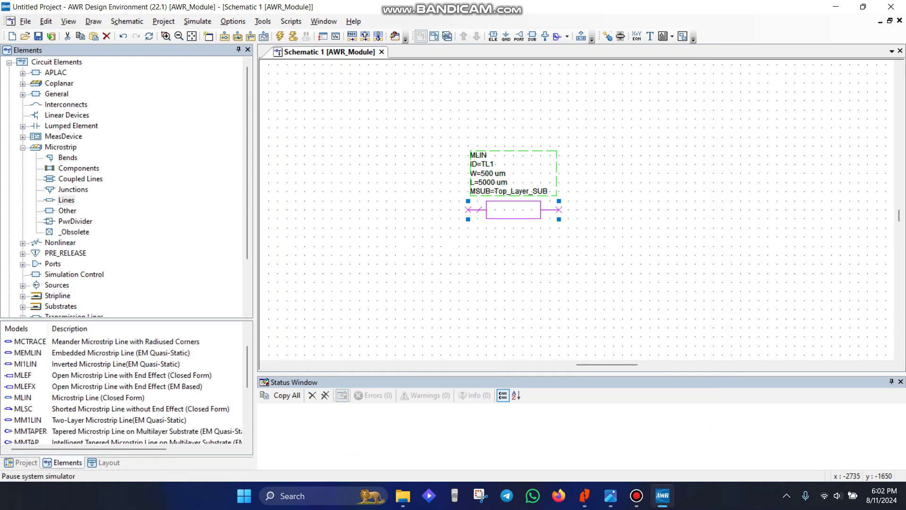
Step: Open the TXLINE microstrip calculator and set the conductor to Copper, keeping GaAs as the dielectric
click(263, 21)
click(274, 33)
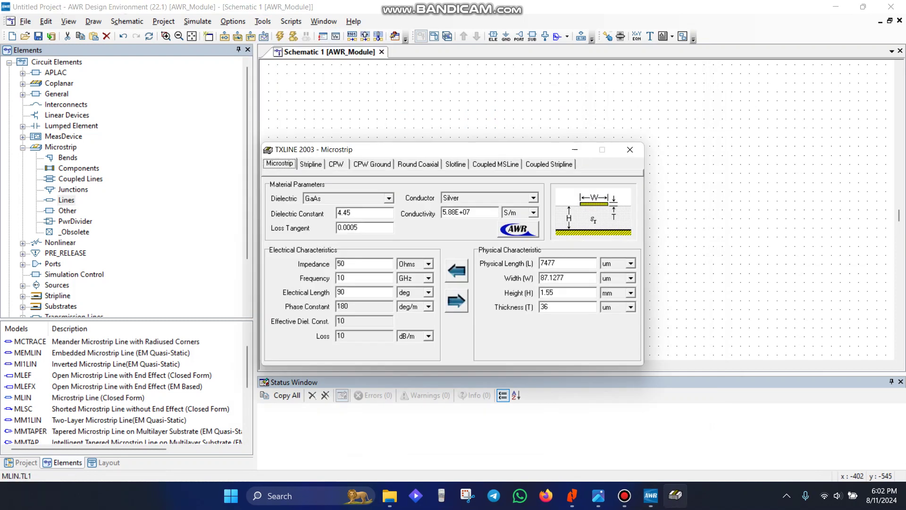
drag(489, 152, 548, 124)
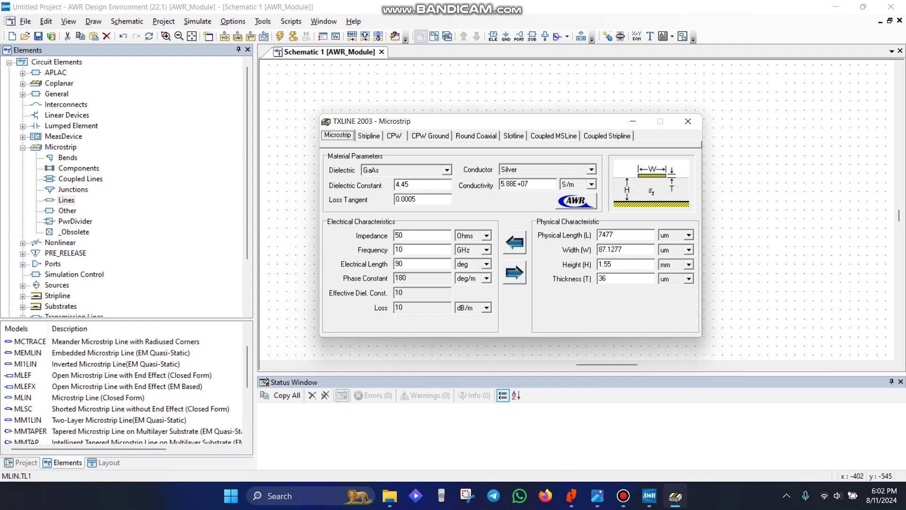
click(447, 170)
click(447, 170)
click(447, 170)
click(447, 170)
click(591, 170)
click(543, 187)
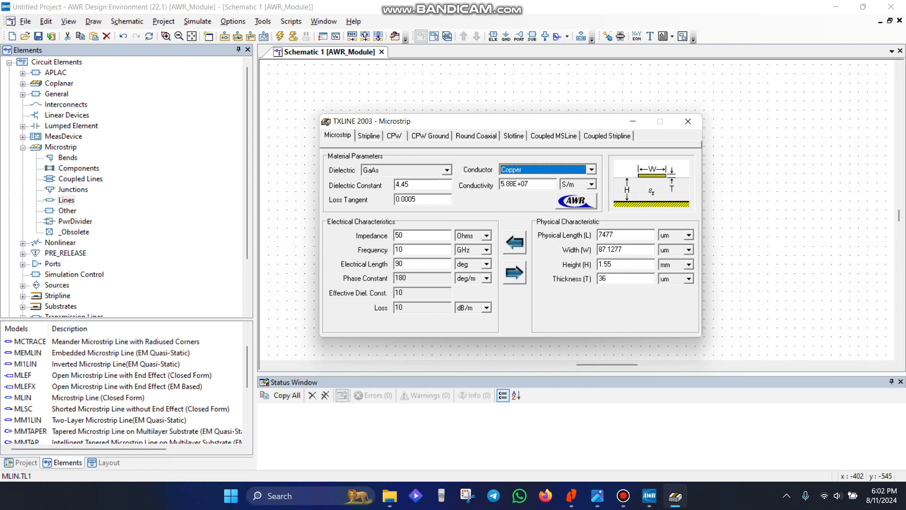
Step: Set the substrate's dielectric constant to 2.54 and its loss tangent to 0.006 in TXLINE
drag(413, 184, 393, 185)
text(2.54)
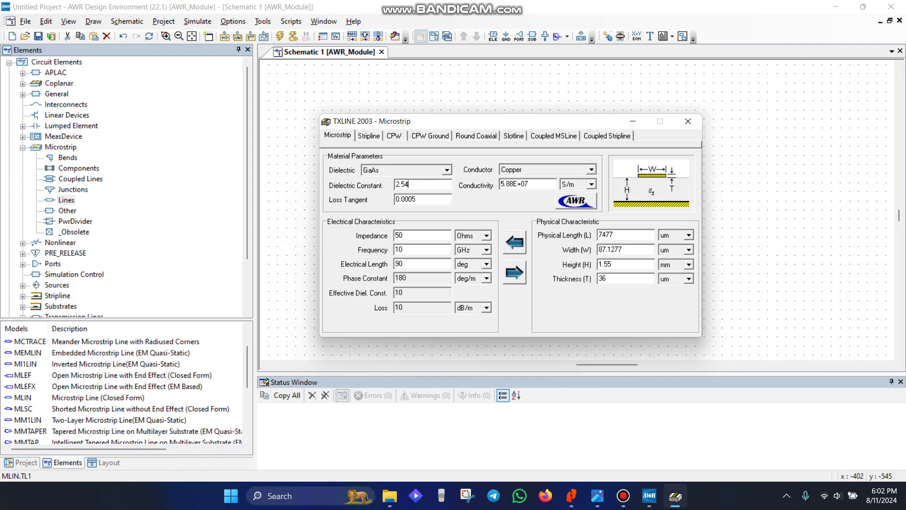
key(BackSpace)
key(BackSpace)
text(6)
Step: Set the frequency to 2.5 GHz, calculate the line's physical length and width, and close TXLINE
double_click(400, 250)
text(2.5)
click(515, 273)
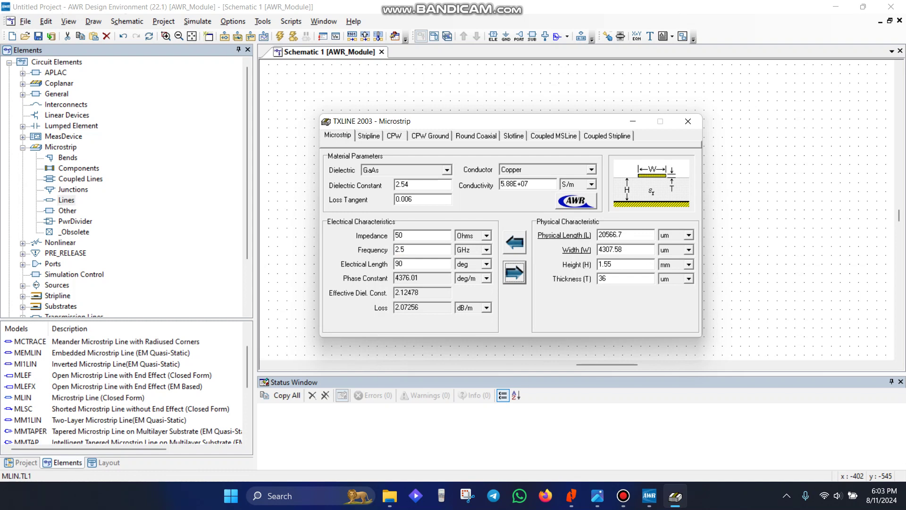
click(688, 121)
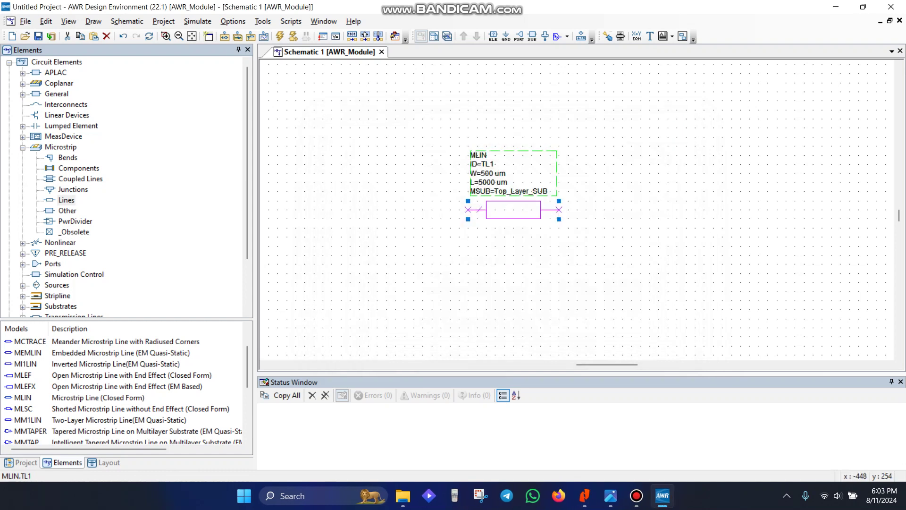
Step: Look up the calculated physical length in TXLINE and set the MLIN element's conductor length L to 20566 um
double_click(513, 210)
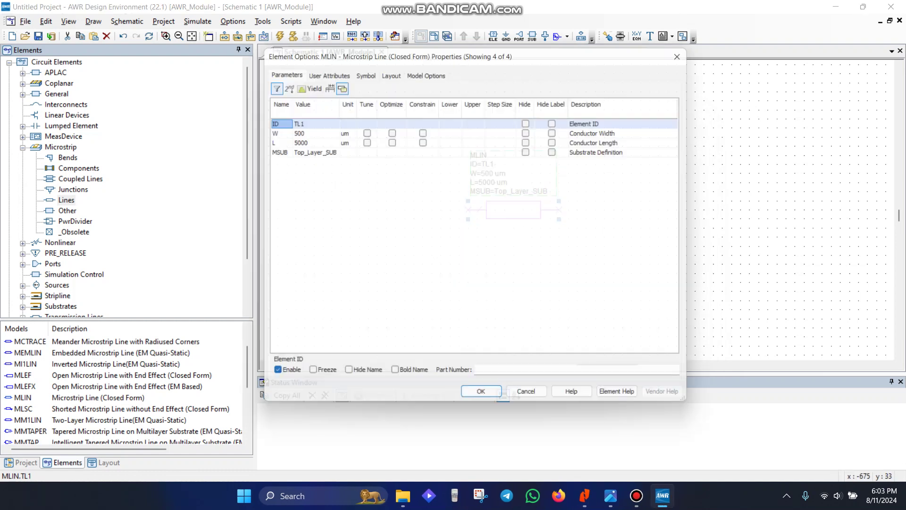
click(693, 50)
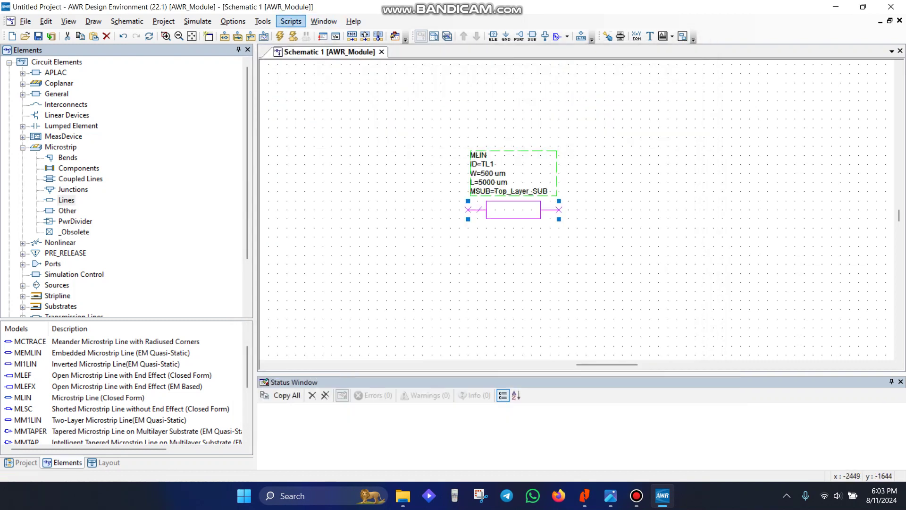
click(263, 22)
click(280, 36)
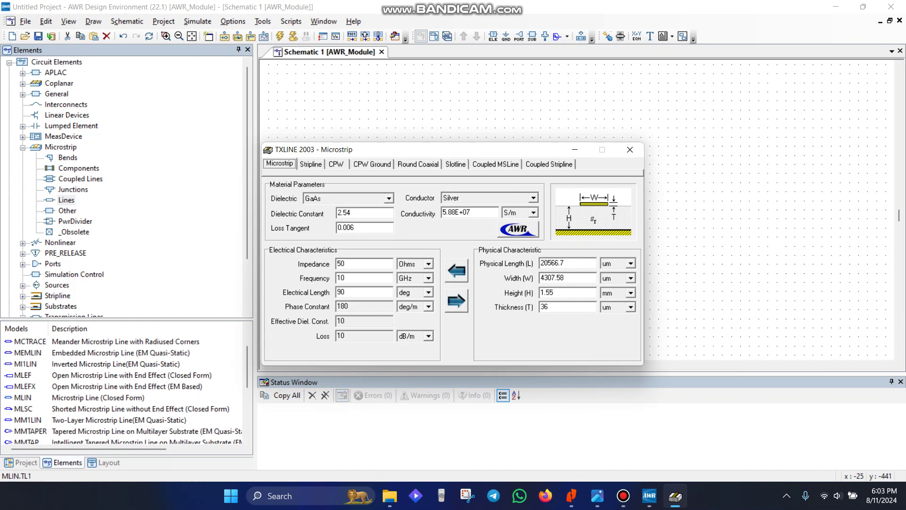
click(630, 149)
double_click(511, 207)
click(297, 141)
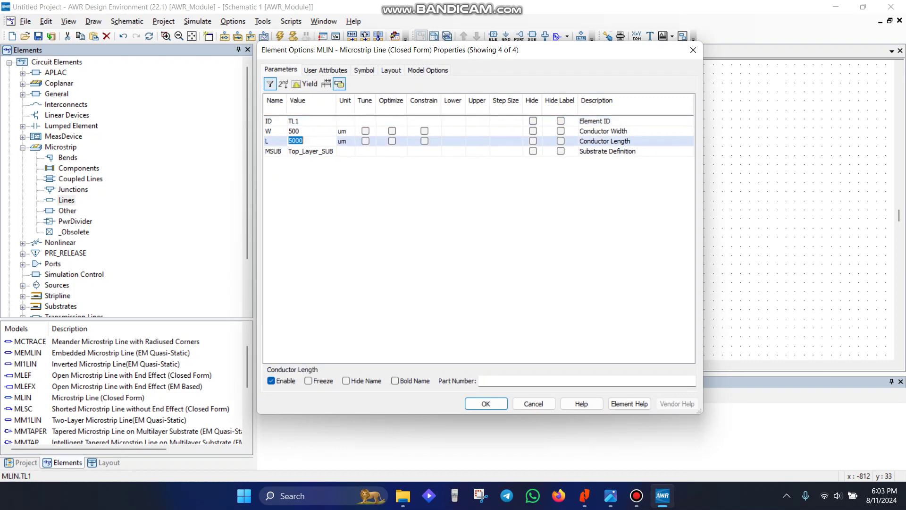
double_click(296, 141)
text(25)
key(BackSpace)
text(0566)
key(Return)
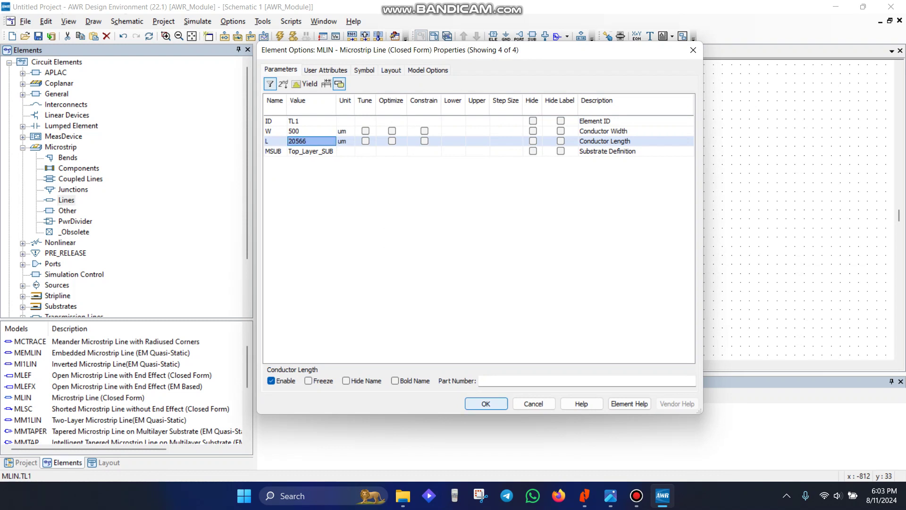
key(Return)
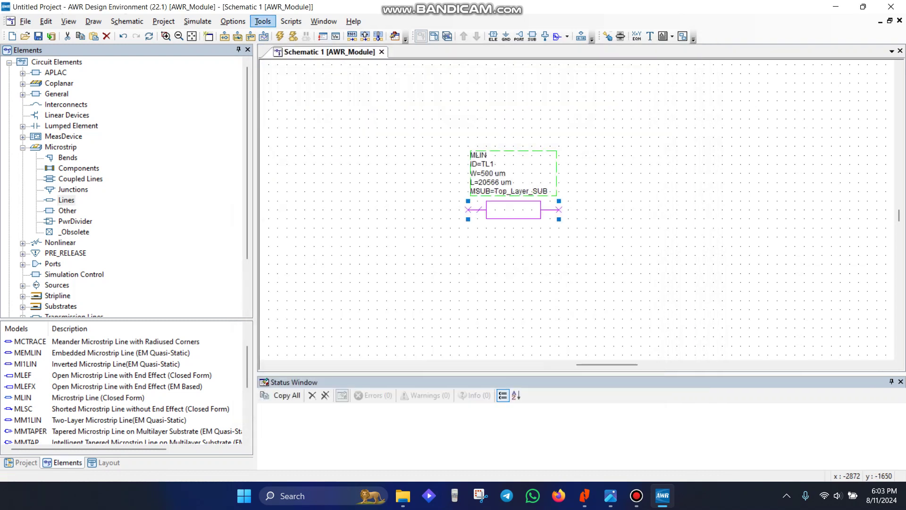
Step: Look up the calculated width in TXLINE and set the MLIN element's conductor width W to 4307 um
click(263, 21)
key(Return)
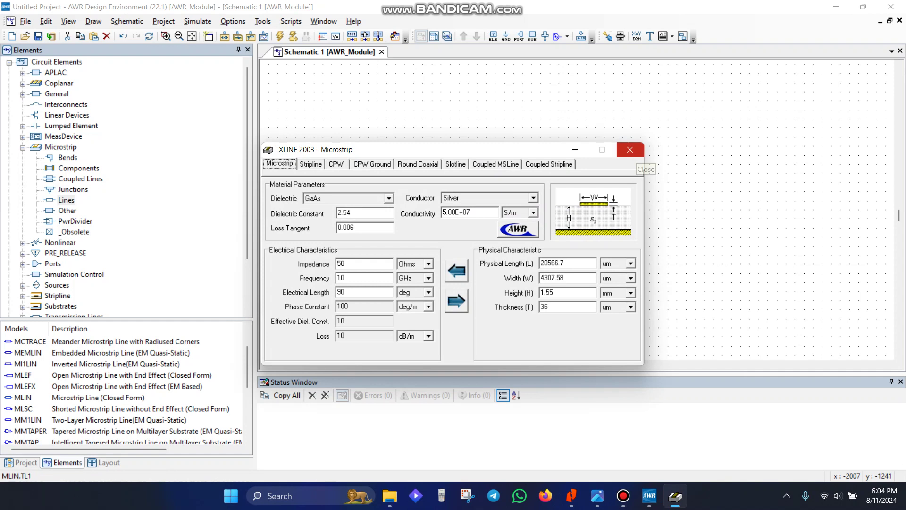
click(630, 149)
double_click(513, 210)
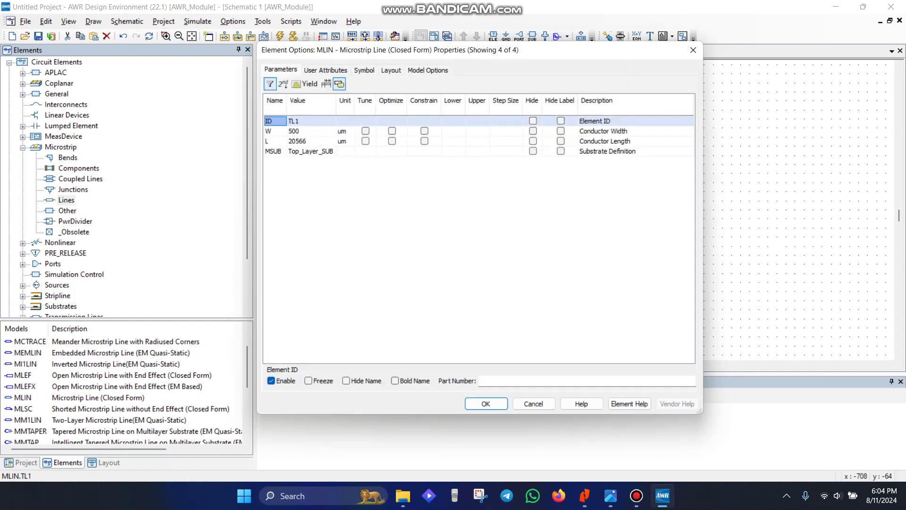
click(294, 131)
double_click(295, 131)
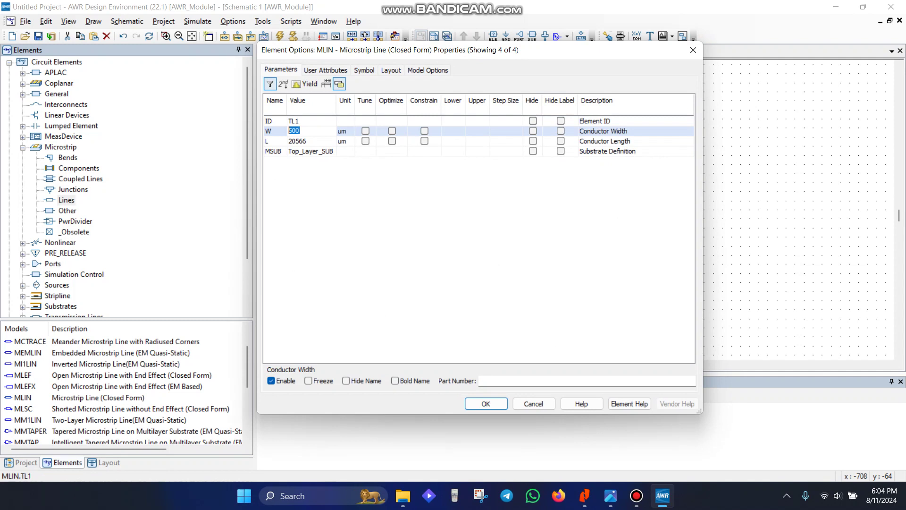
text(4307)
click(486, 404)
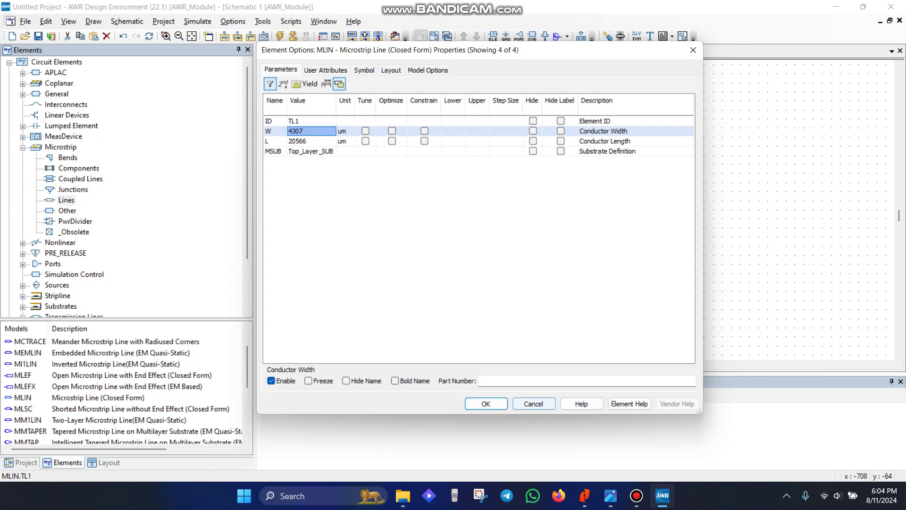
click(486, 403)
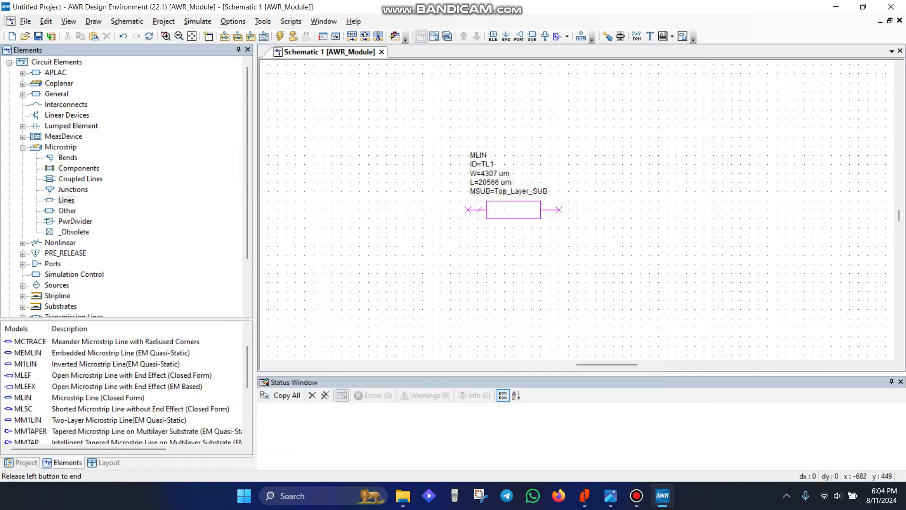
Step: Review the microstrip line's material and physical values in TXLINE, and close the calculator
click(262, 22)
click(312, 87)
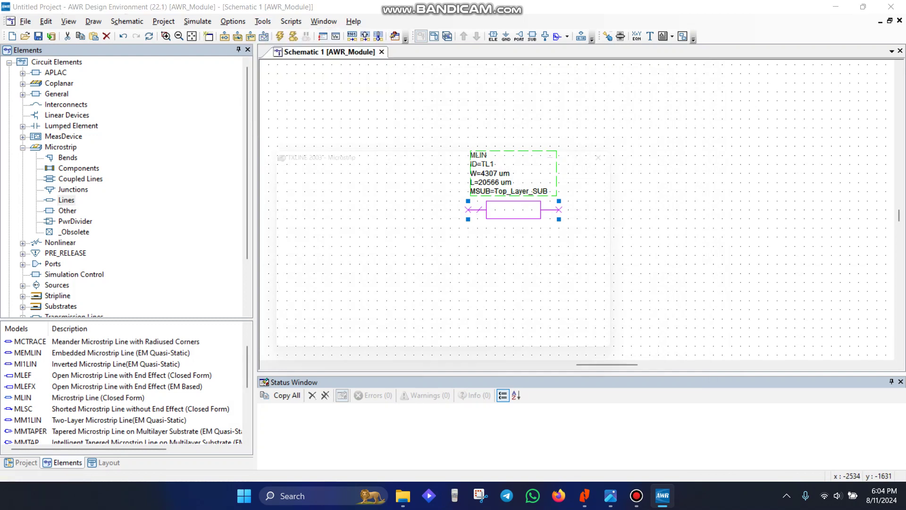
drag(481, 153, 456, 156)
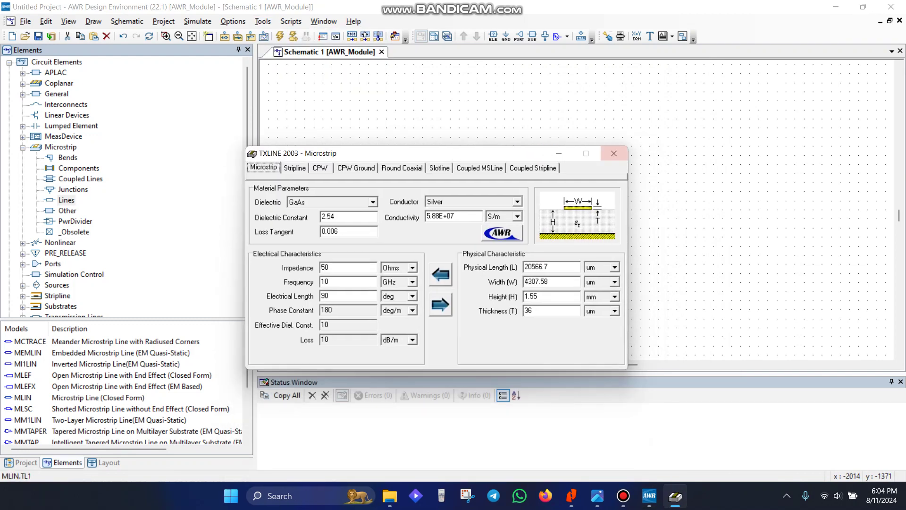
click(614, 153)
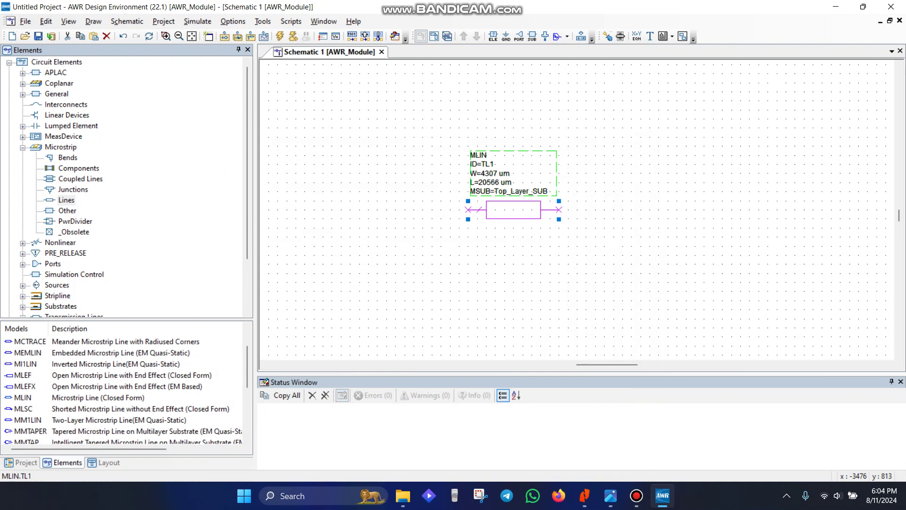
Step: Place an MSUB microstrip substrate definition from the Substrates elements to the lower right of the MLIN in the schematic
scroll(125, 184, down, 2)
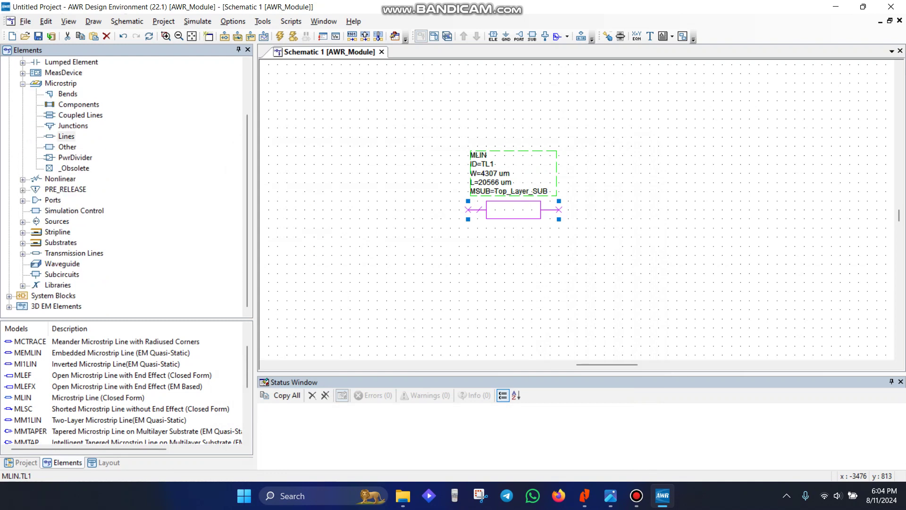
click(23, 243)
scroll(125, 187, down, 1)
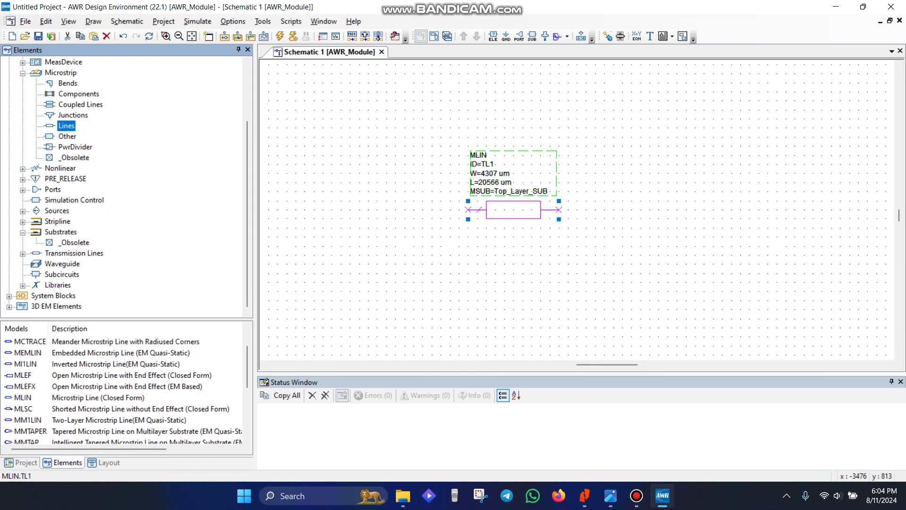
click(61, 232)
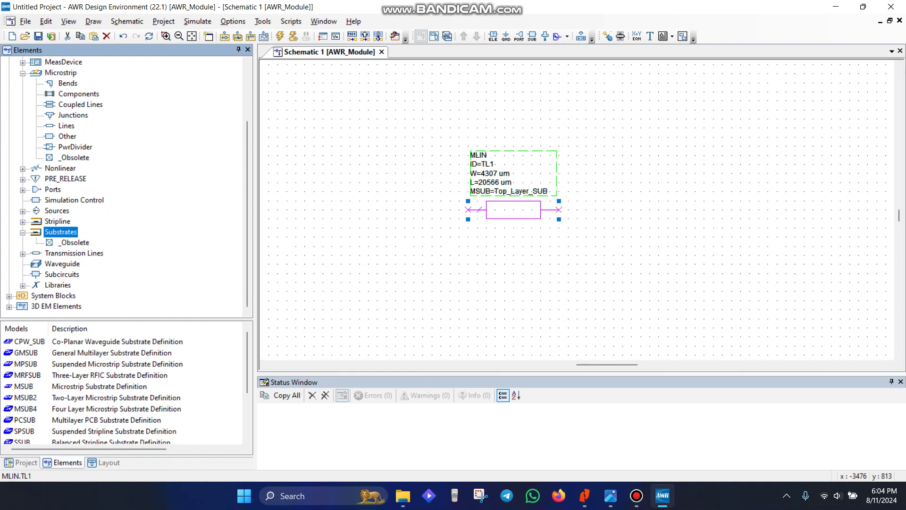
click(23, 387)
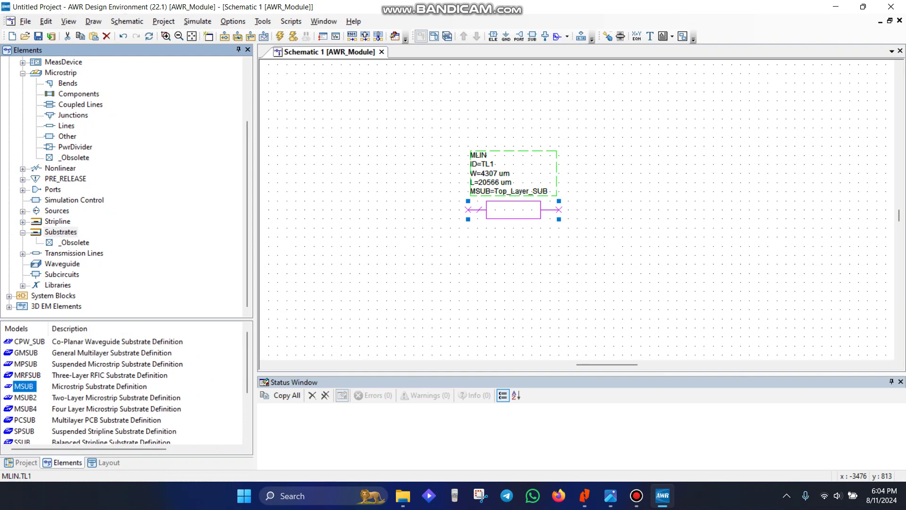
drag(24, 387, 763, 215)
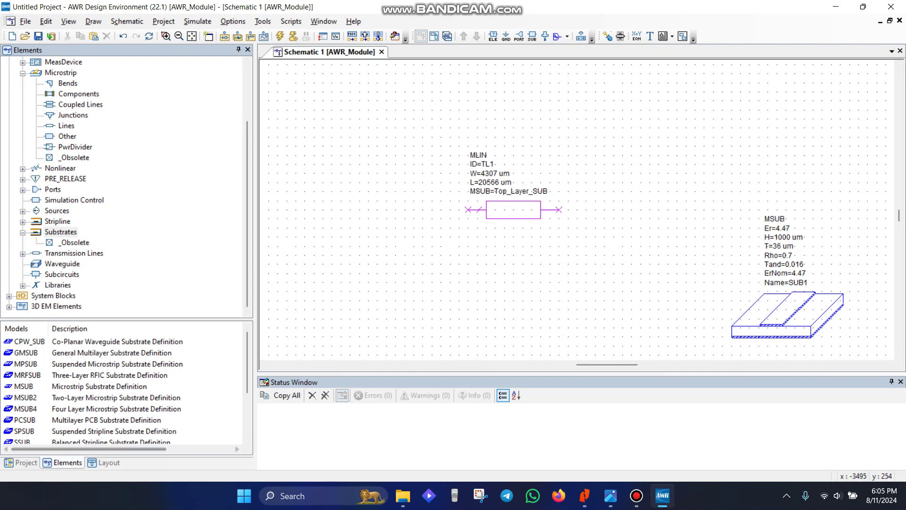
Step: Open the AWR_Module global definitions and set the Top_Layer_SUB substrate's loss tangent Tand to 0.006
click(21, 463)
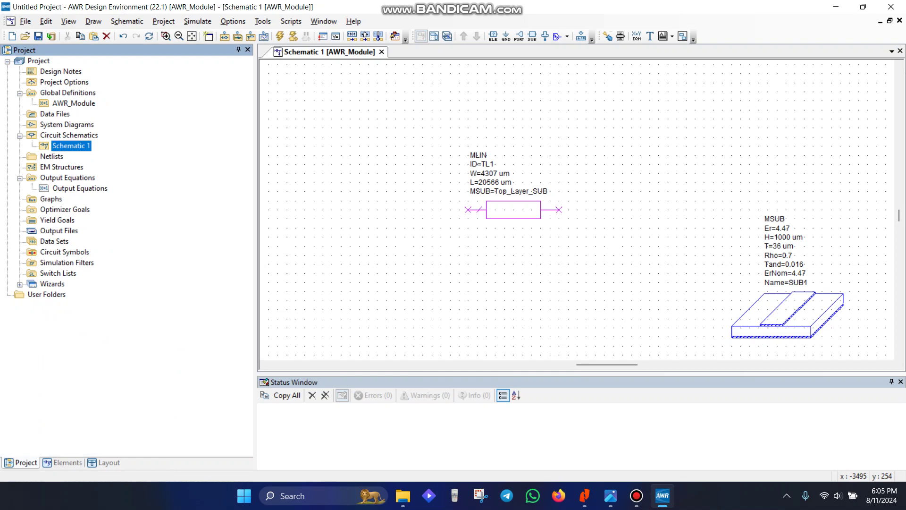
double_click(74, 104)
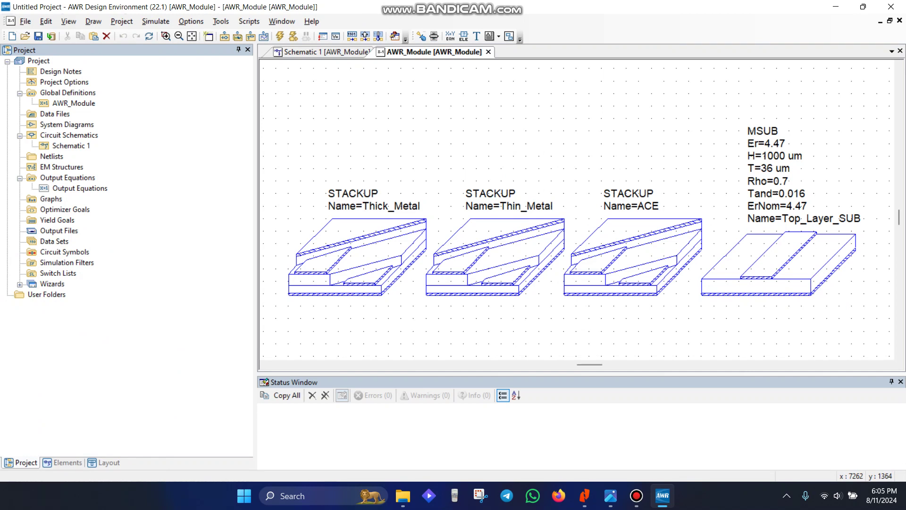
double_click(784, 264)
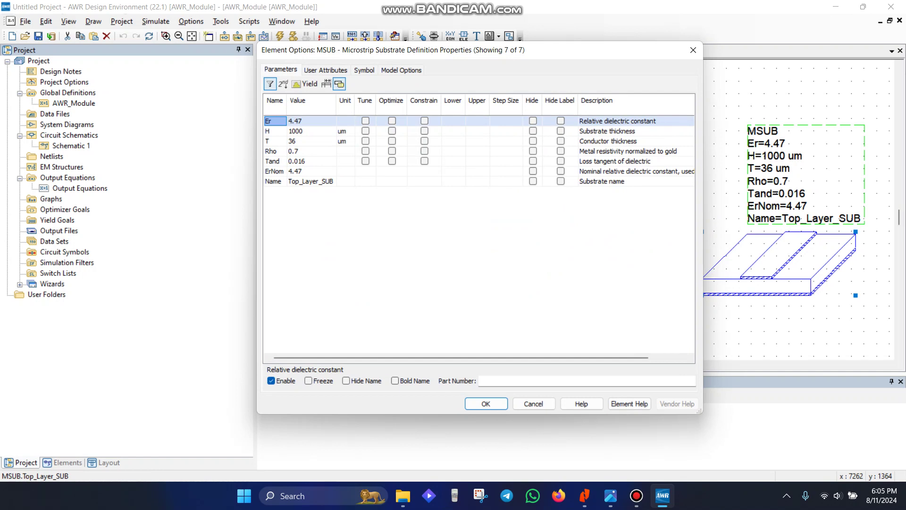
click(309, 161)
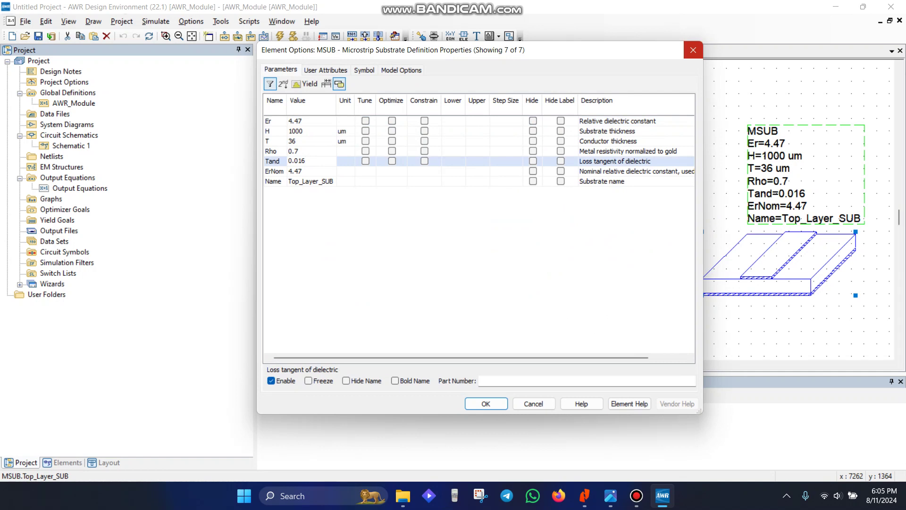
key(BackSpace)
key(BackSpace)
text(06)
Step: Set the Top_Layer_SUB substrate's nominal dielectric constant ErNom to 2.54 and apply the parameter changes
key(Down)
key(Down)
key(Up)
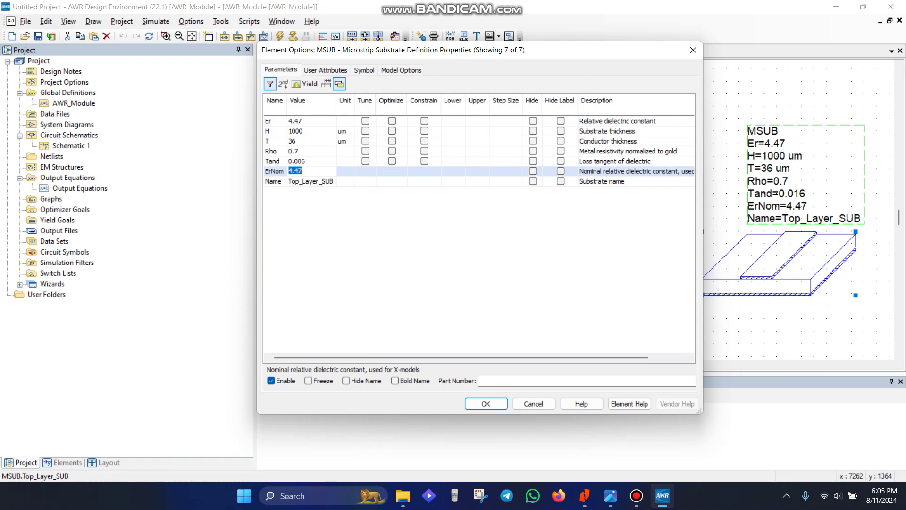
text(2.54)
key(Return)
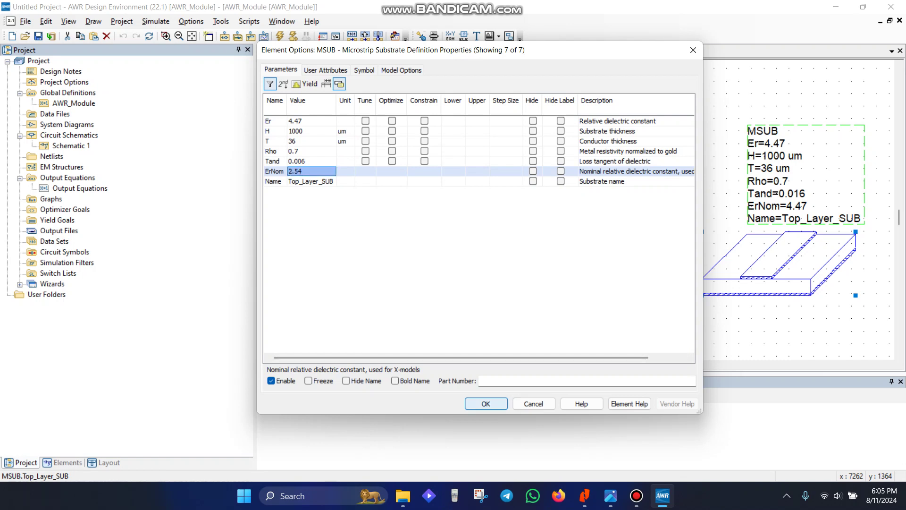
key(Return)
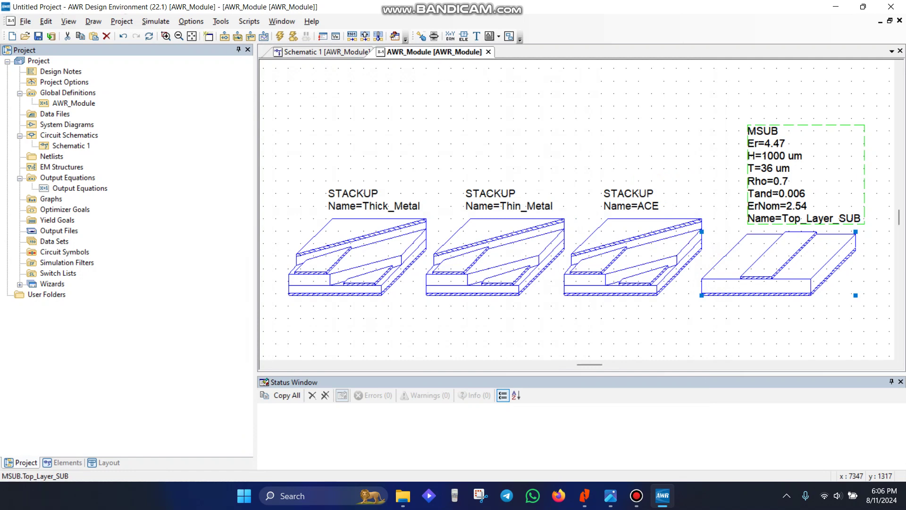
Step: Paste the Top_Layer_SUB substrate into Schematic 1 to the lower left of the MLIN, and delete the SUB1 substrate
click(326, 52)
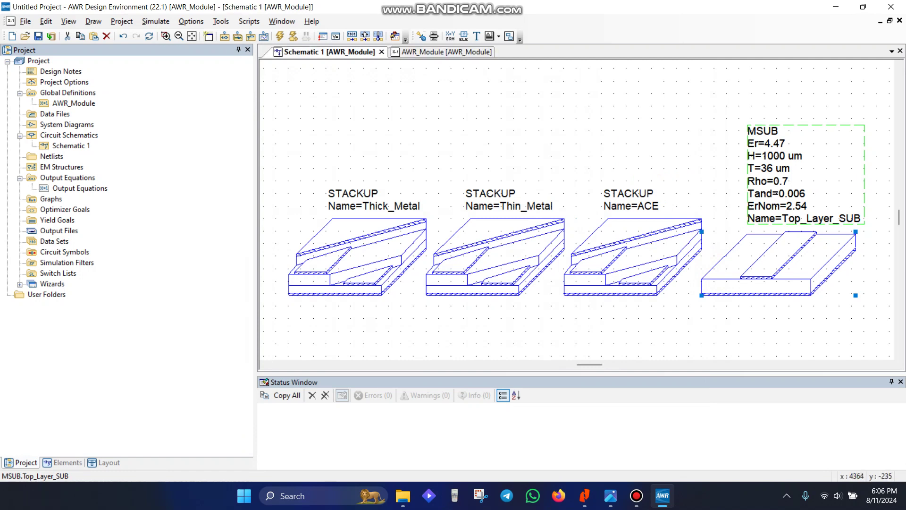
key(ctrl+v)
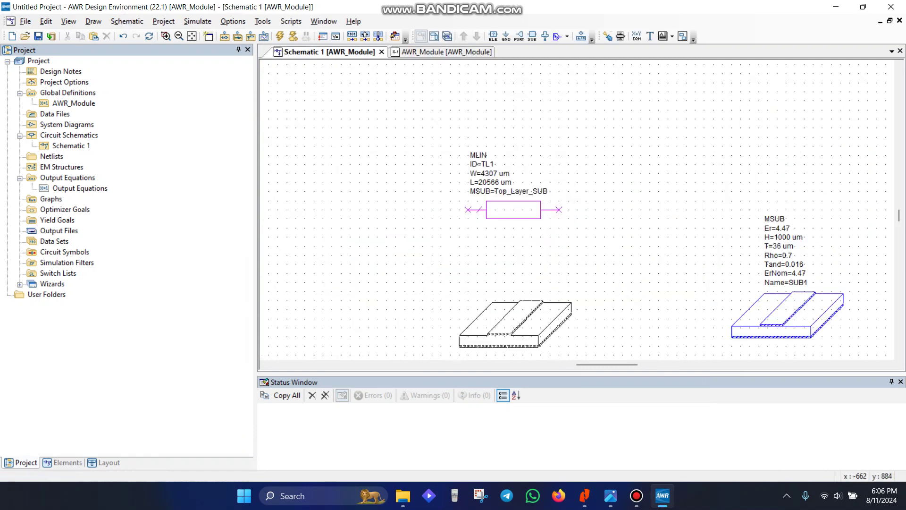
click(320, 214)
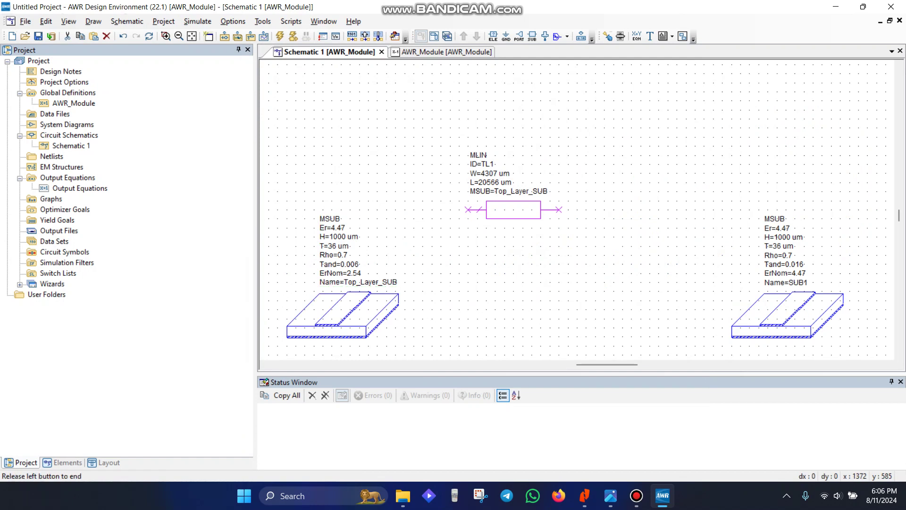
click(776, 277)
key(Delete)
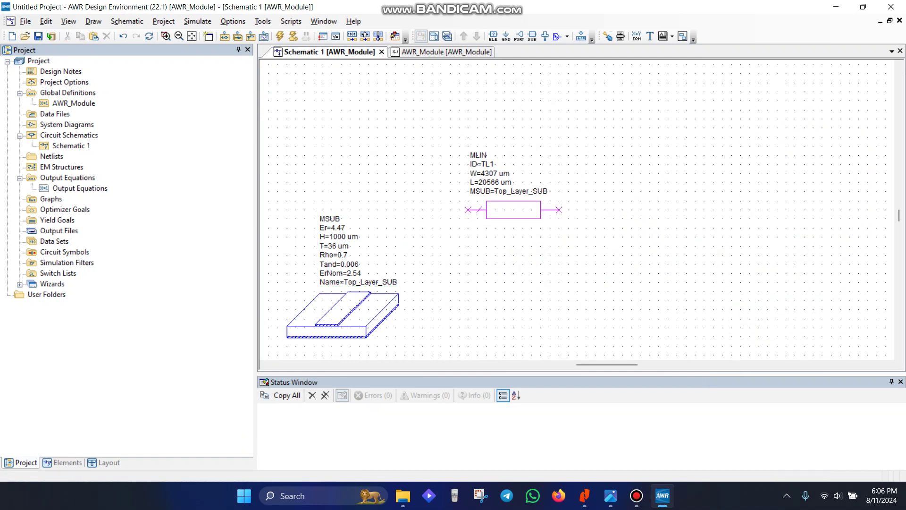
Step: Move the MLIN element up and slightly right in the schematic, clear of the MSUB block, and deselect it
click(513, 209)
drag(513, 210, 559, 155)
drag(294, 209, 407, 321)
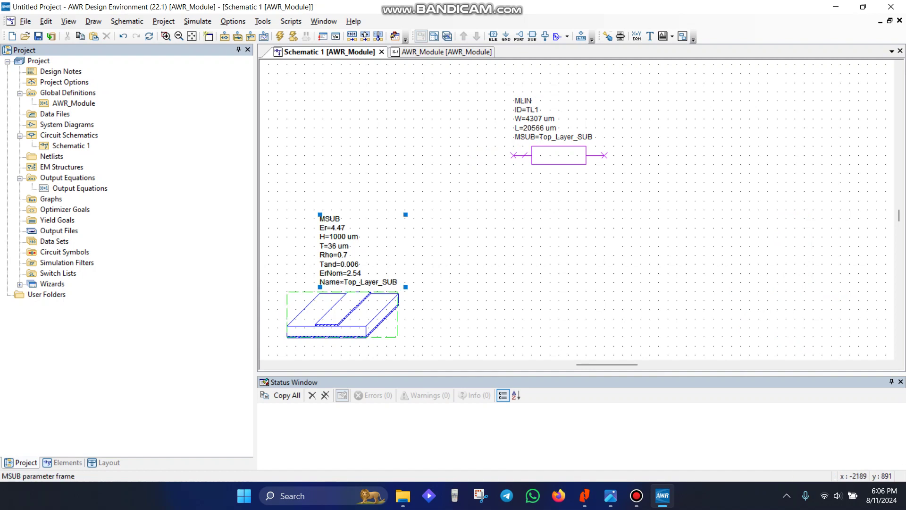
click(636, 495)
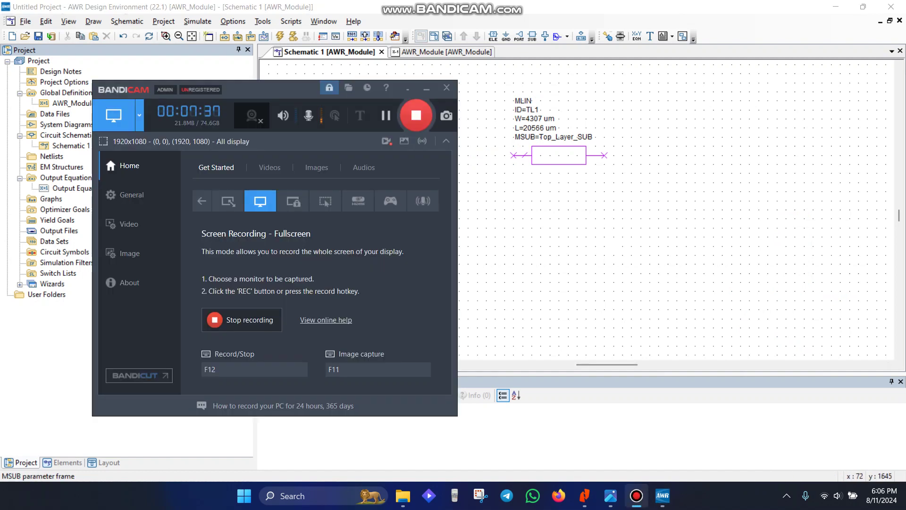
click(427, 88)
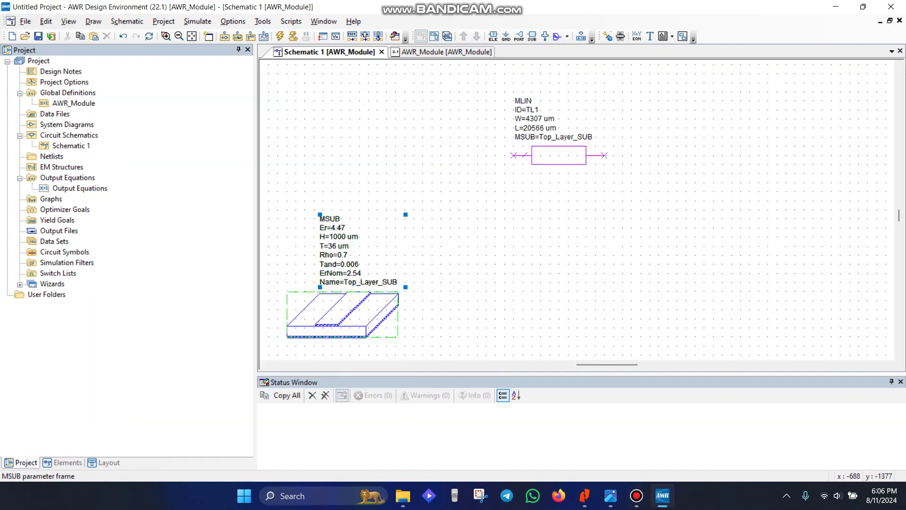
click(533, 222)
drag(559, 155, 522, 156)
click(560, 246)
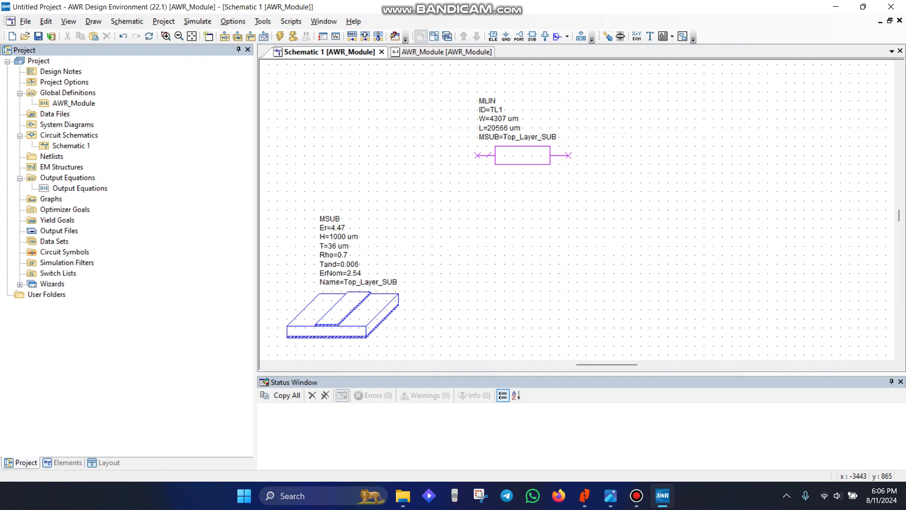
Step: Add an MTEE closed-form microstrip tee junction to the schematic, to the right of the MLIN line
click(63, 463)
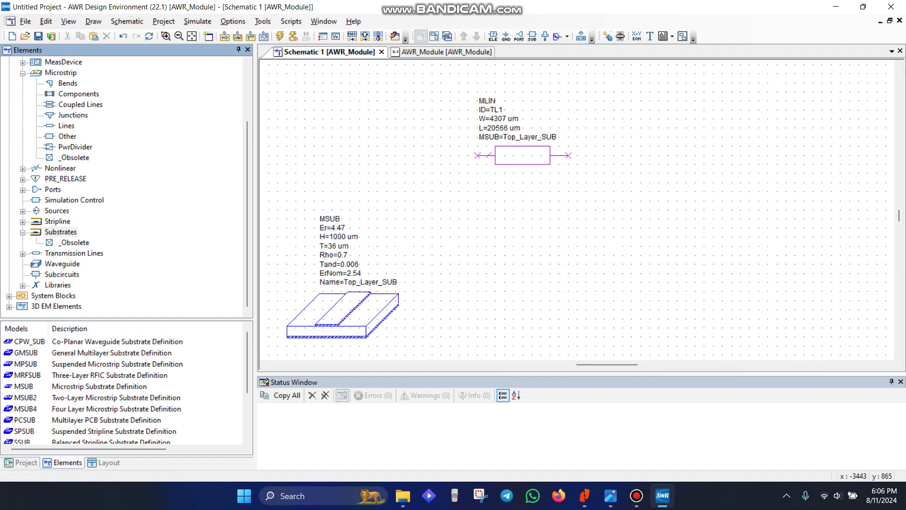
scroll(123, 184, up, 2)
click(61, 136)
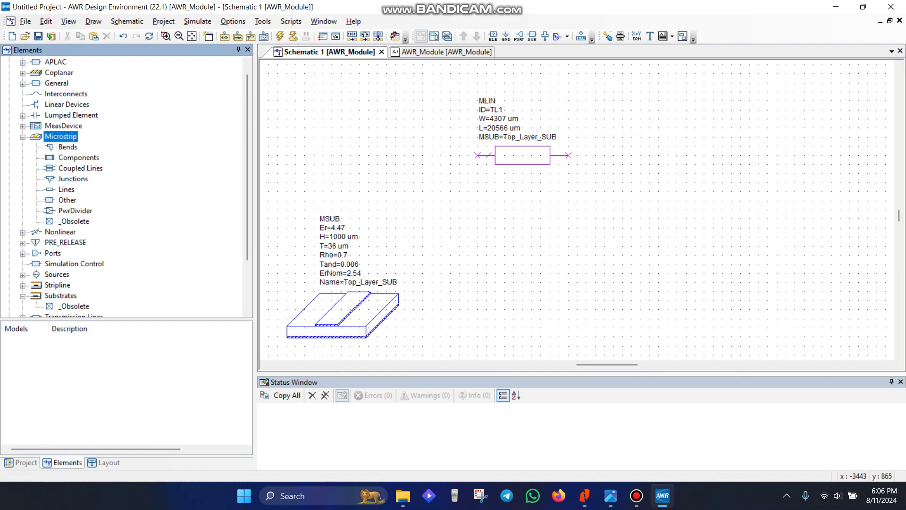
click(73, 179)
scroll(123, 392, down, 4)
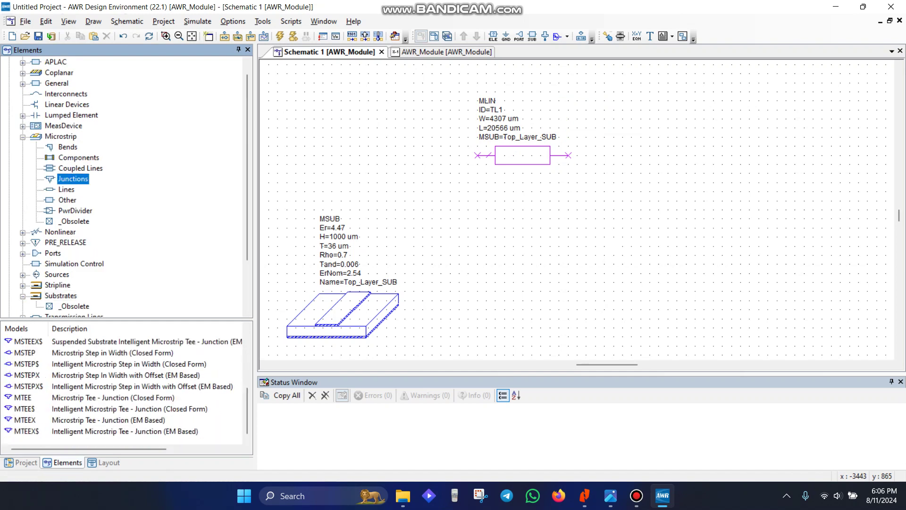
click(25, 398)
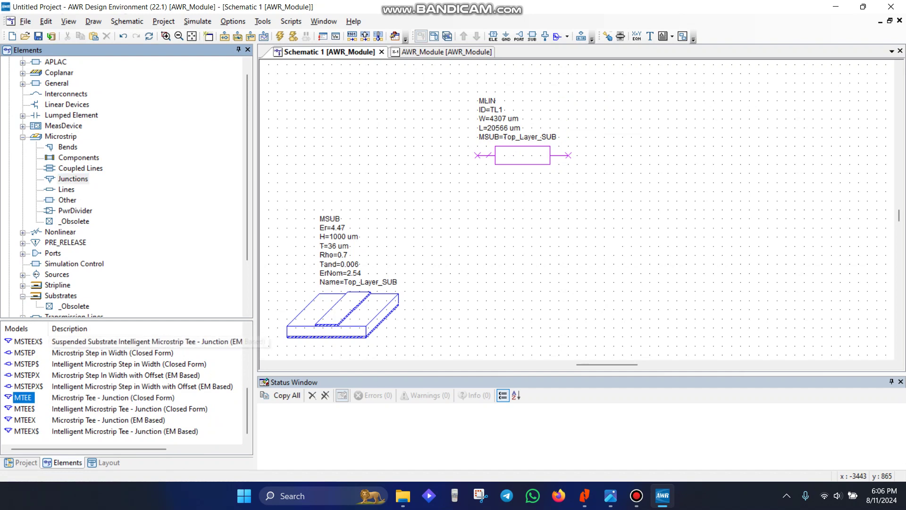
drag(26, 397, 667, 219)
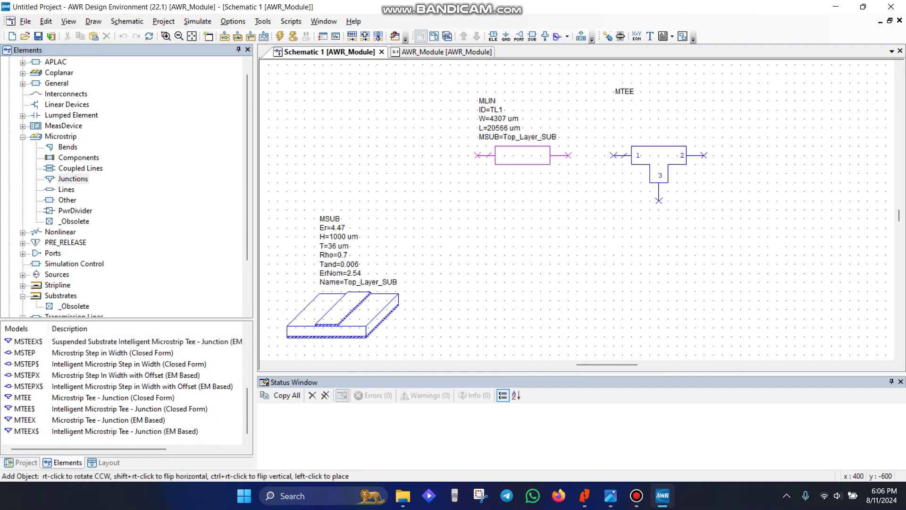
click(614, 155)
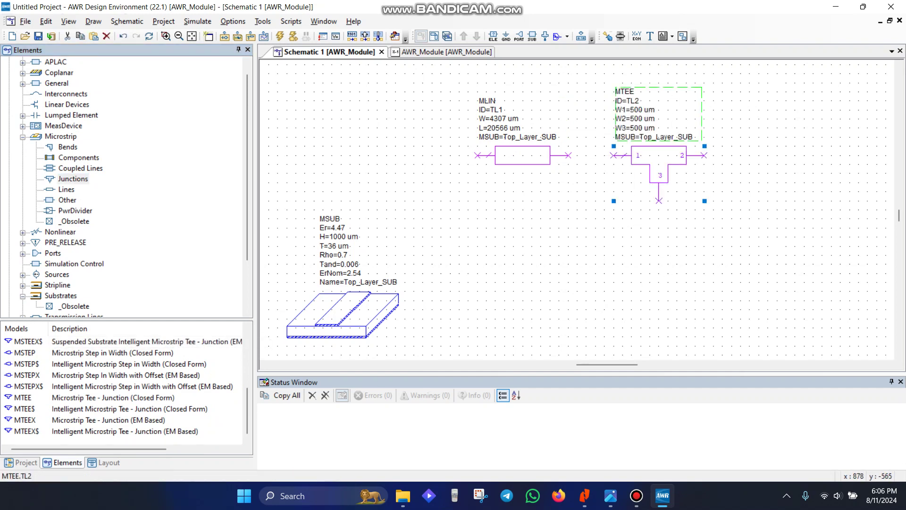
Step: Move the MTEE closer to the MLIN and wire the MLIN's output to the MTEE's terminal 1
drag(659, 164, 641, 163)
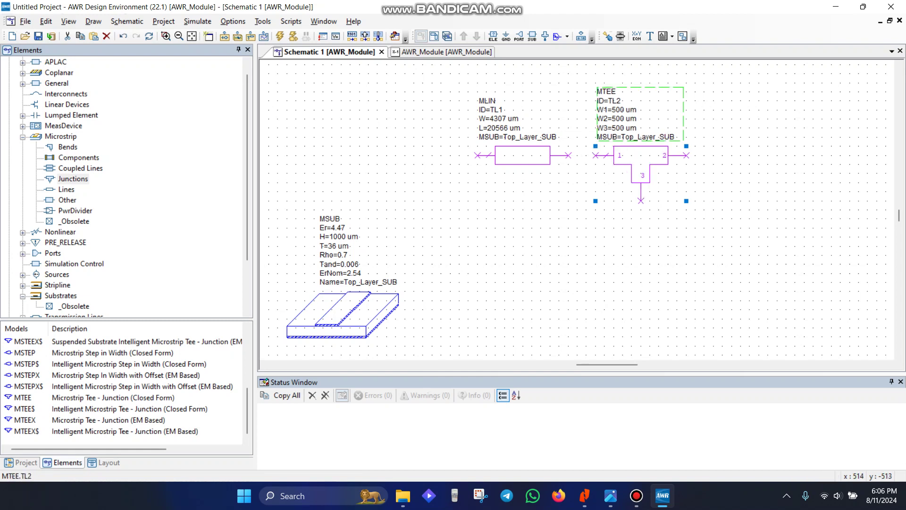
click(630, 217)
click(568, 156)
click(595, 155)
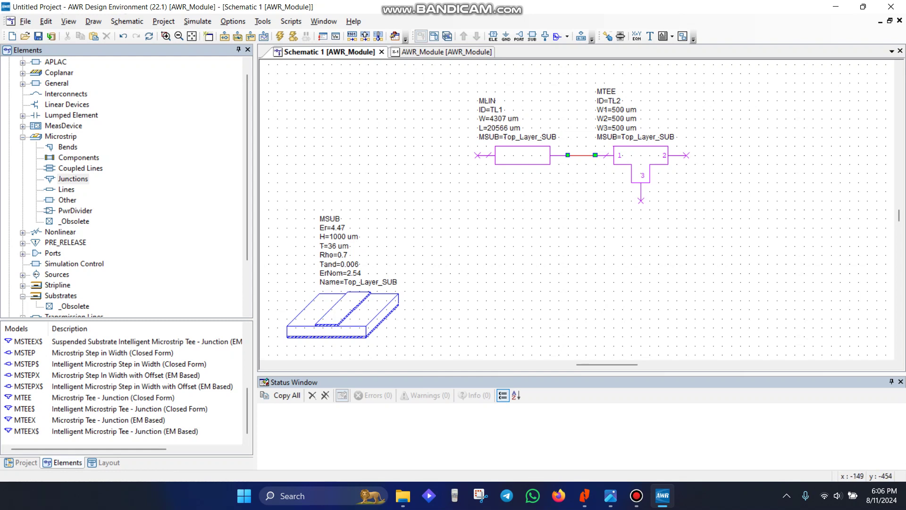
Step: Place a copy of the MLIN to the right of the MTEE and wire it to the tee's terminal 2
click(520, 154)
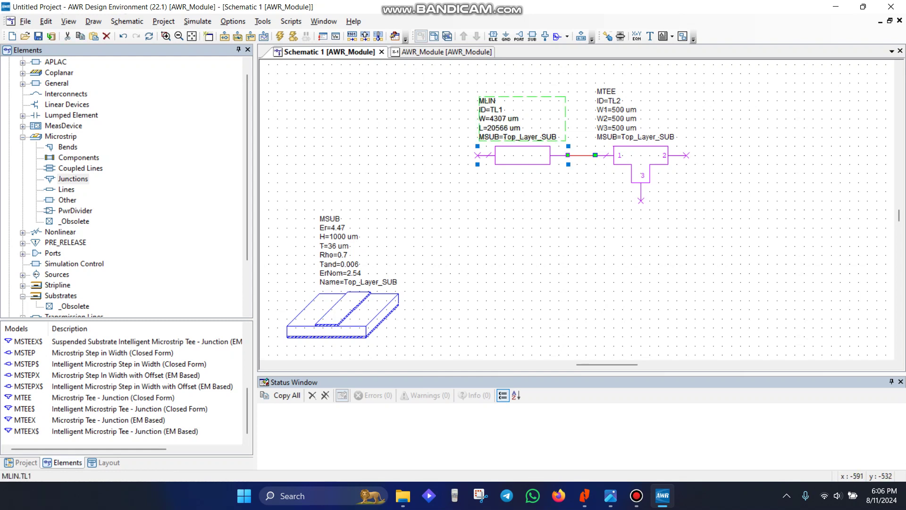
key(ctrl+c)
key(ctrl+v)
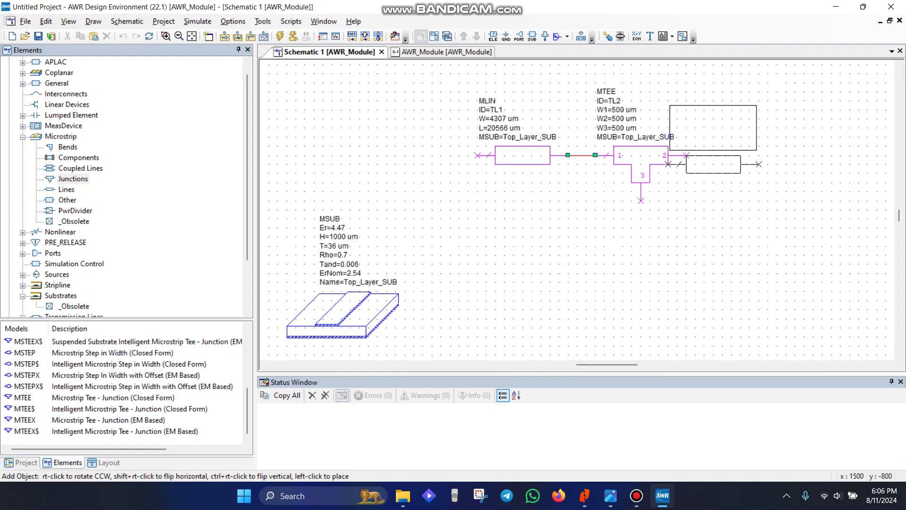
click(704, 155)
click(687, 155)
click(705, 156)
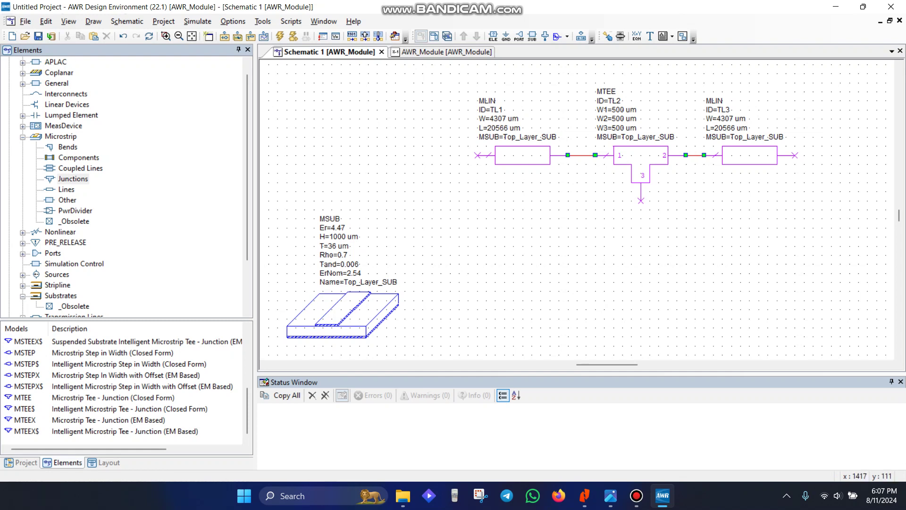
Step: Select the MLIN–MTEE–MLIN chain, move it left and slightly down as one group, and deselect it
drag(466, 92, 758, 222)
click(740, 157)
click(757, 188)
drag(441, 87, 826, 227)
drag(734, 158, 698, 167)
click(679, 200)
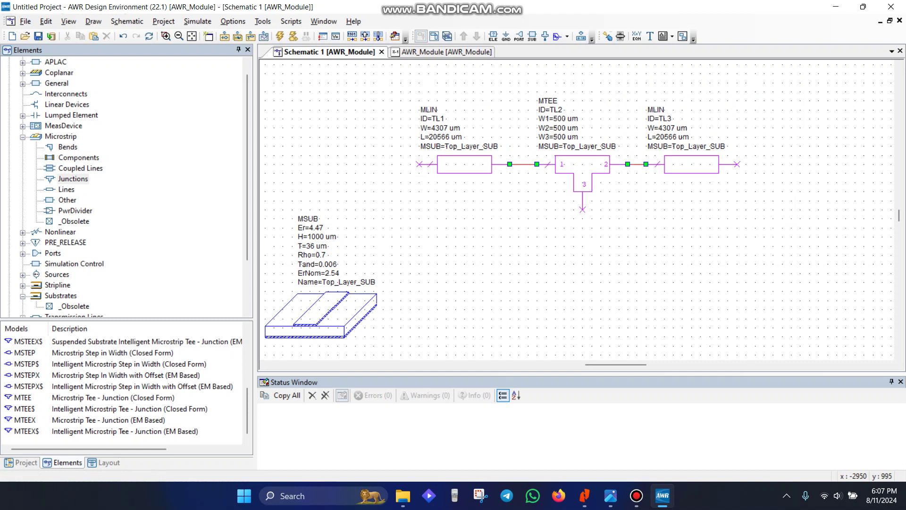
Step: Attach a port to the free end of the left MLIN and place a second port to the right of the other MLIN
click(519, 36)
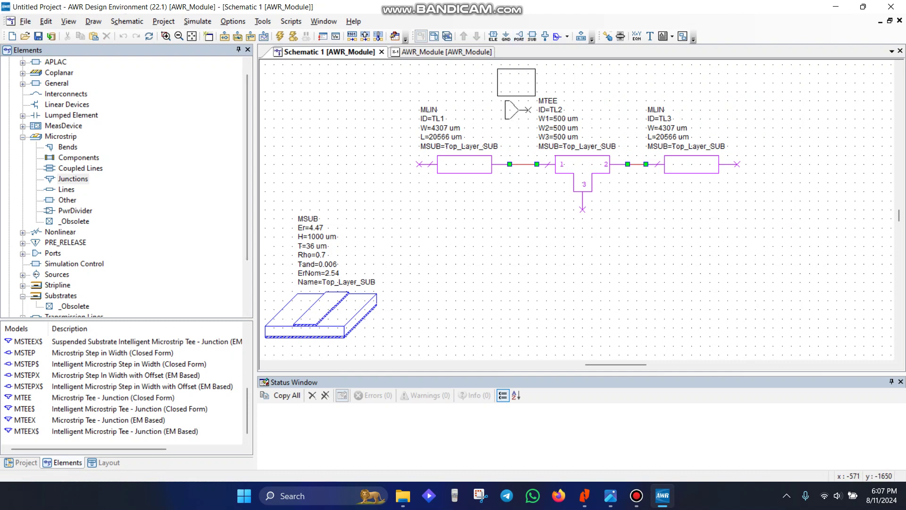
click(420, 164)
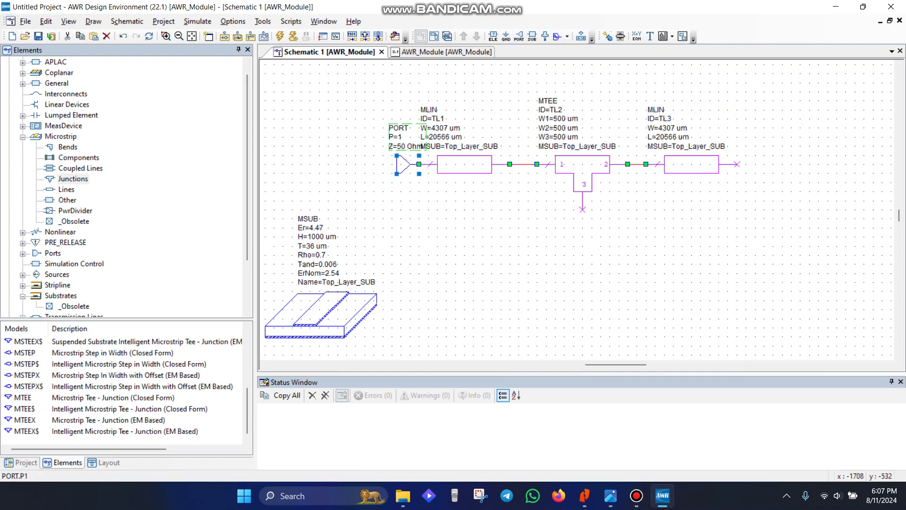
key(ctrl+v)
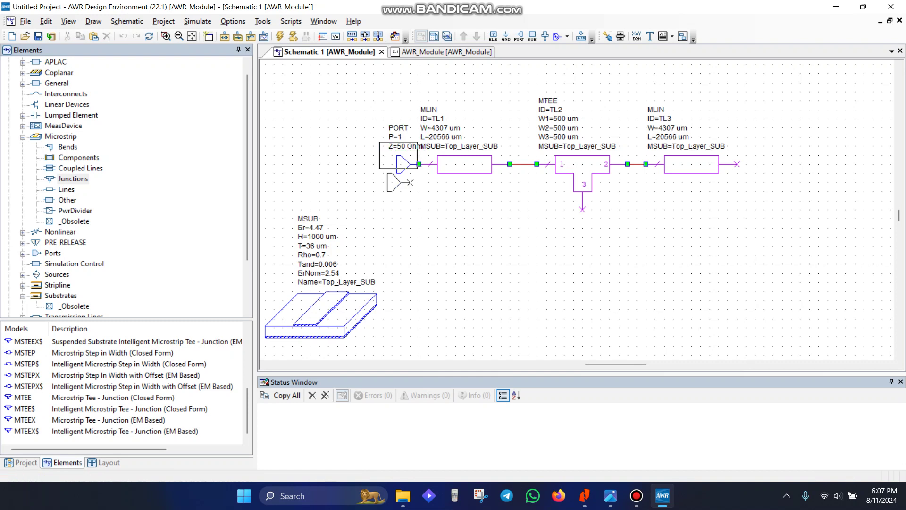
click(787, 158)
Step: Flip the second port vertically so its parameter text sits below the symbol
right_click(786, 157)
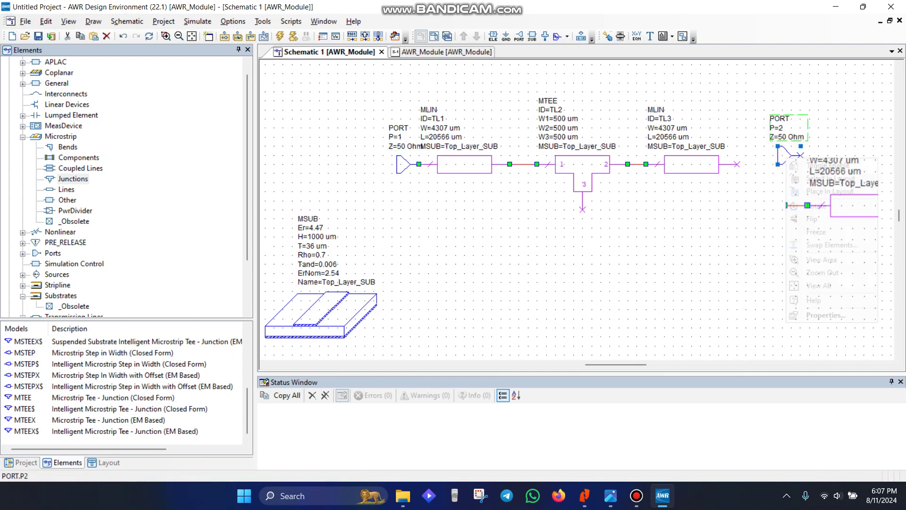
click(812, 219)
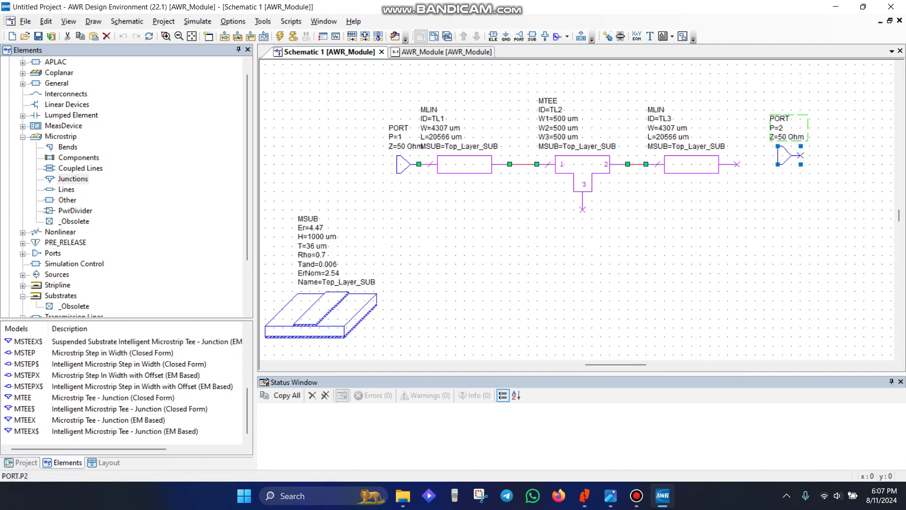
mouse_move(787, 164)
mouse_down()
mouse_move(797, 165)
mouse_move(779, 166)
mouse_up()
right_click(790, 179)
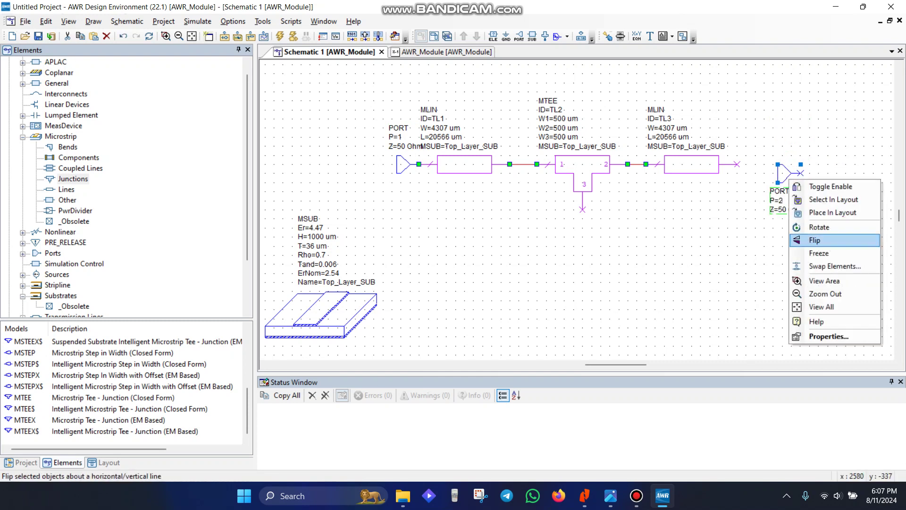
click(815, 240)
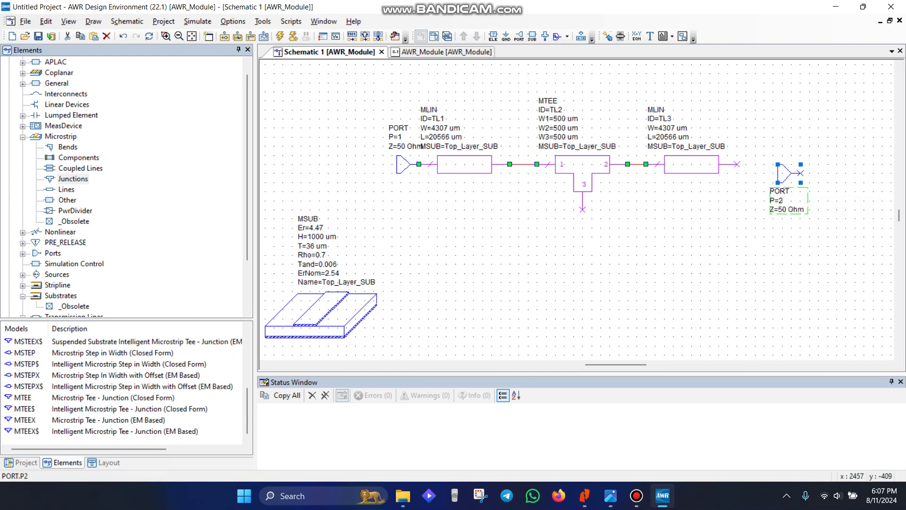
Step: Rotate the second port by 180 degrees and attach it to the free end of the right MLIN
right_click(787, 171)
click(816, 219)
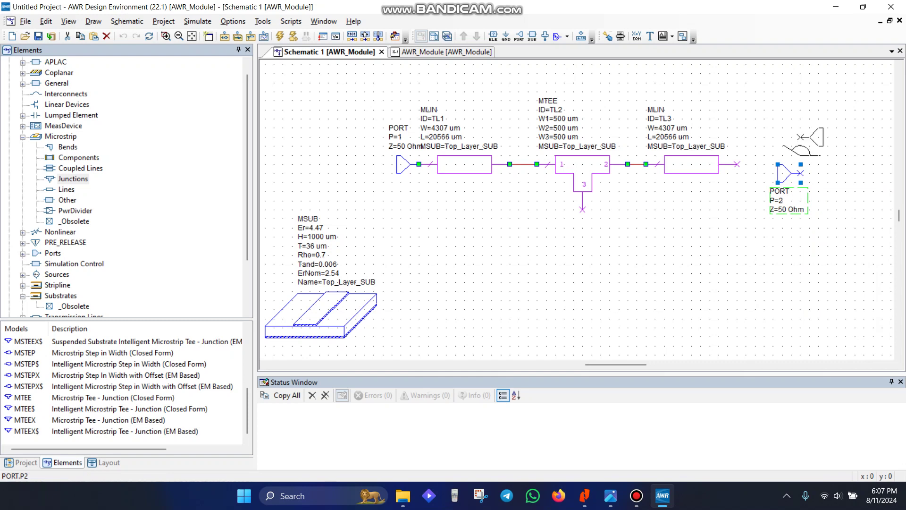
drag(760, 154, 760, 156)
click(833, 118)
click(816, 139)
drag(816, 139, 753, 166)
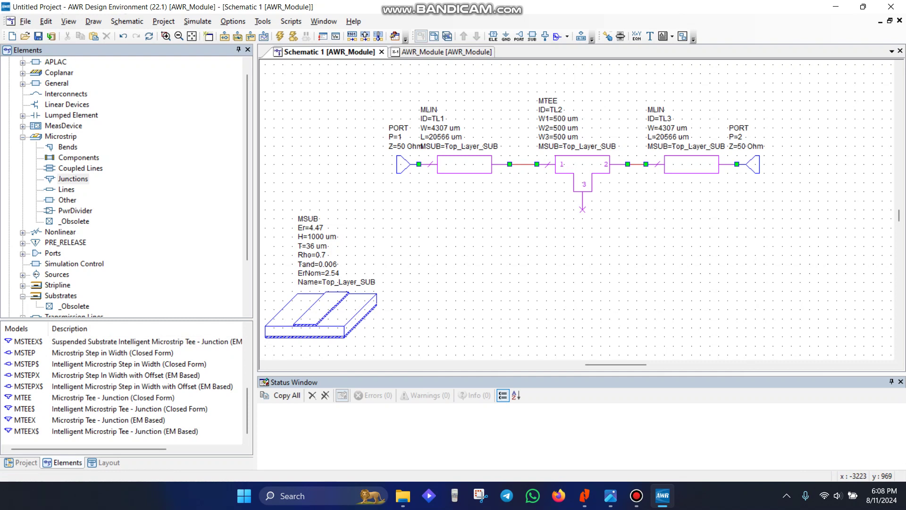
Step: Examine the models in the Microstrip categories, including Other, PwrDivider, _Obsolete, Junctions, Coupled Lines, Components and Bends, for a suitable stub element
scroll(142, 398, up, 3)
scroll(142, 398, down, 3)
click(67, 200)
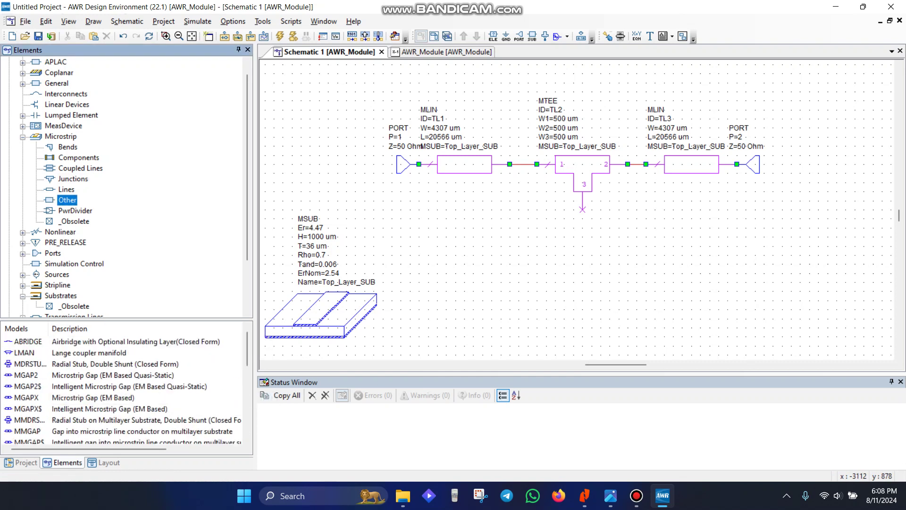
scroll(141, 398, down, 5)
scroll(142, 398, up, 4)
scroll(141, 398, up, 2)
click(75, 210)
click(74, 222)
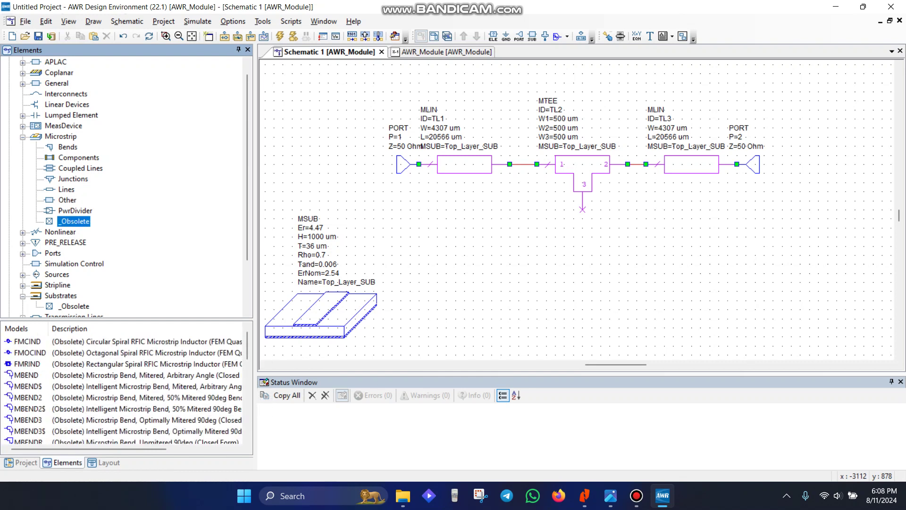
click(73, 179)
click(80, 169)
click(79, 158)
click(68, 147)
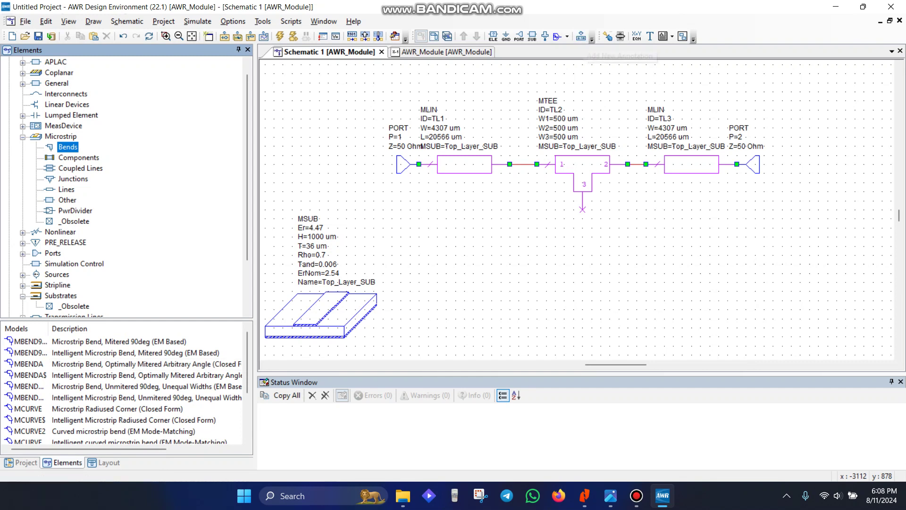
click(507, 8)
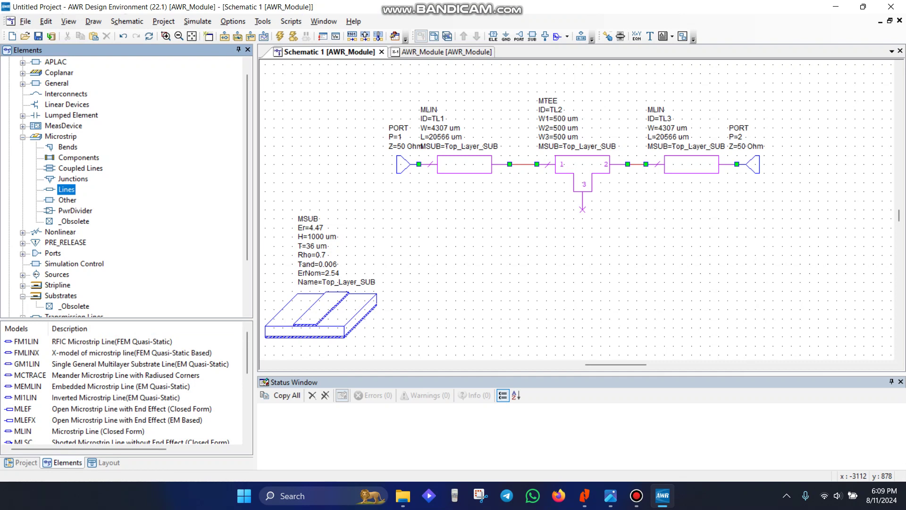
Step: Place an MLEF open microstrip line with end effect below the MTEE's terminal 3 and bring up its editing options
click(22, 409)
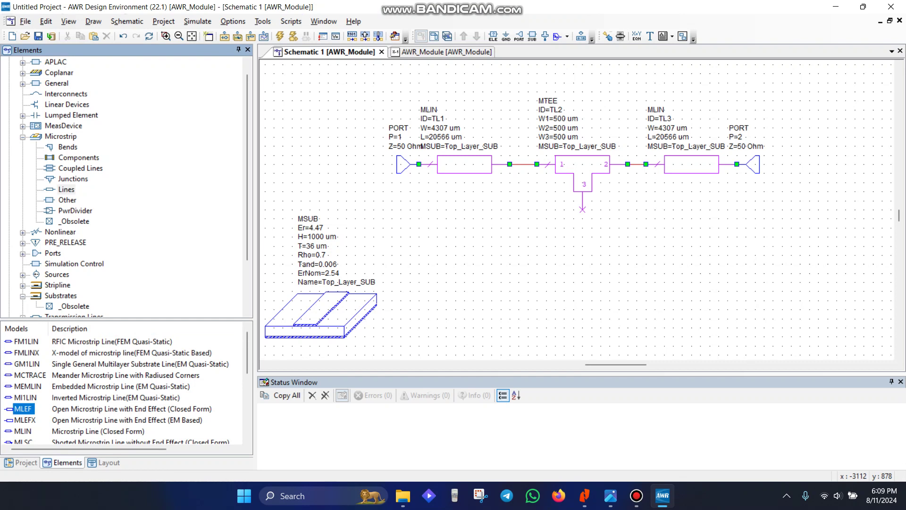
drag(22, 409, 581, 257)
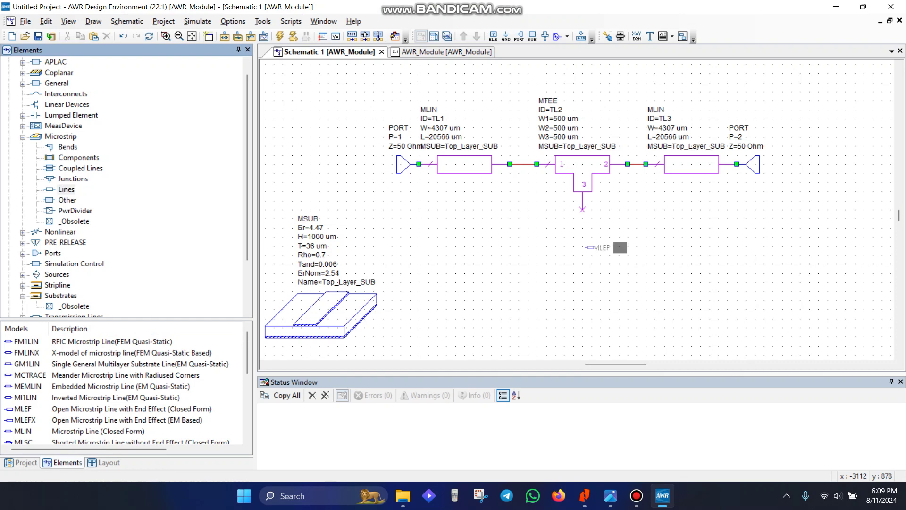
click(582, 292)
right_click(622, 292)
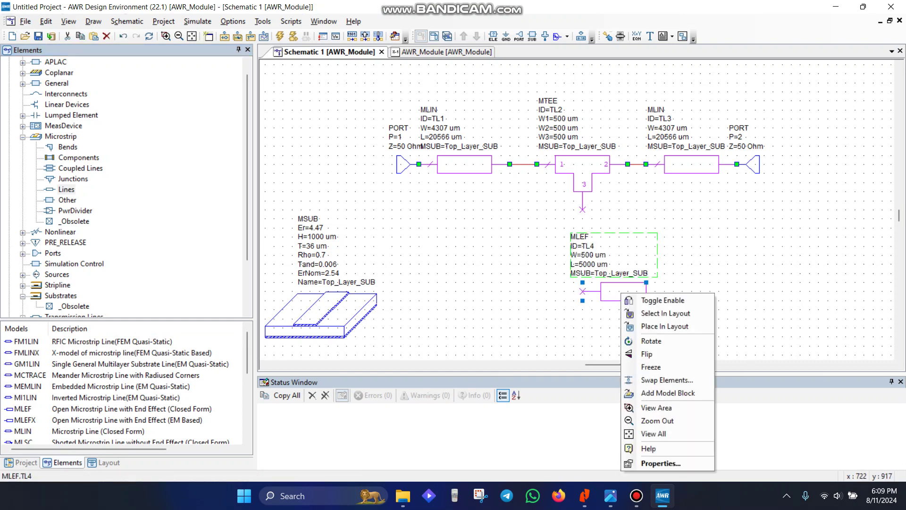